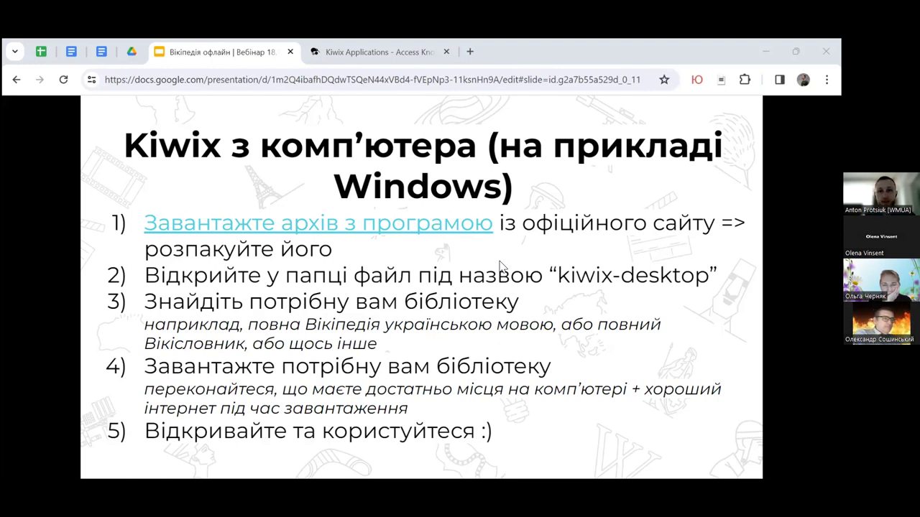
- Start the slideshow in full screen to present the Kiwix desktop screenshots
key("ctrl+Return")
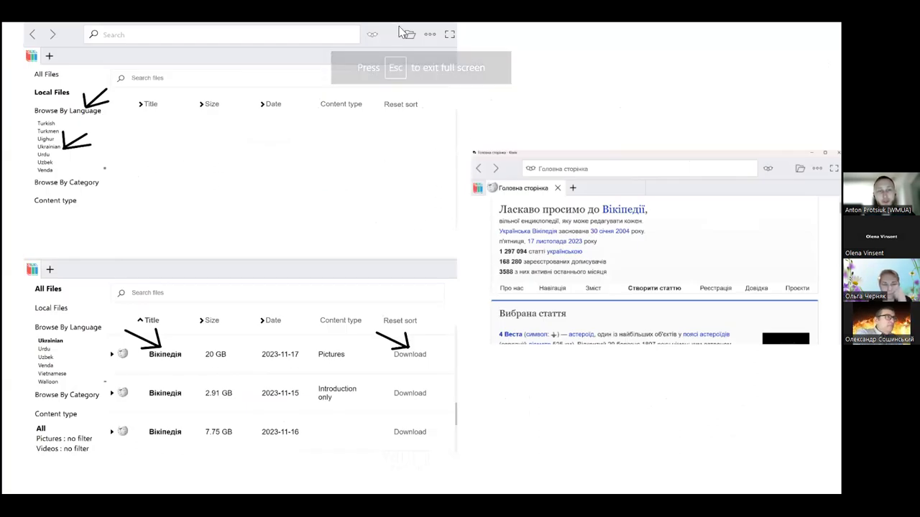
mouse_move(426, 69)
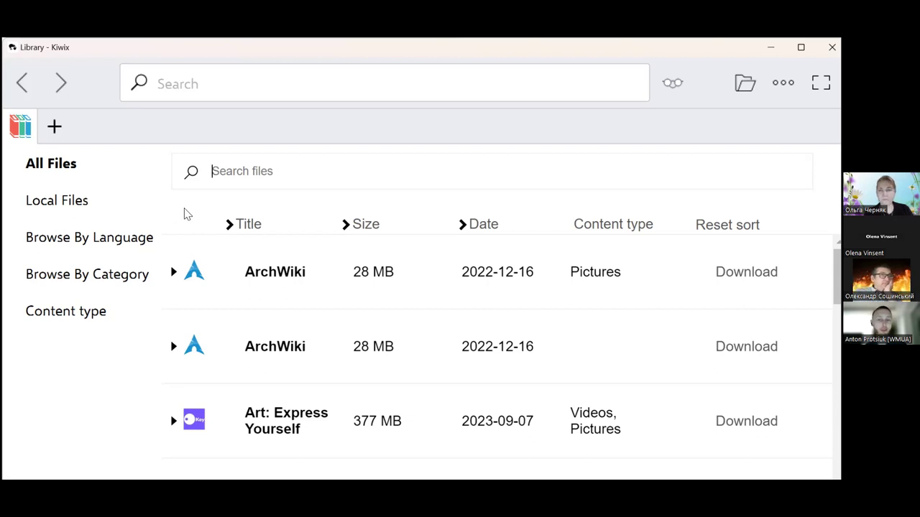
- Switch to the Kiwix library, search its files for "вікіпедія" and sort the list by title
type("вікіпедія")
key("ctrl+a")
key("BackSpace")
type("вікіпедія")
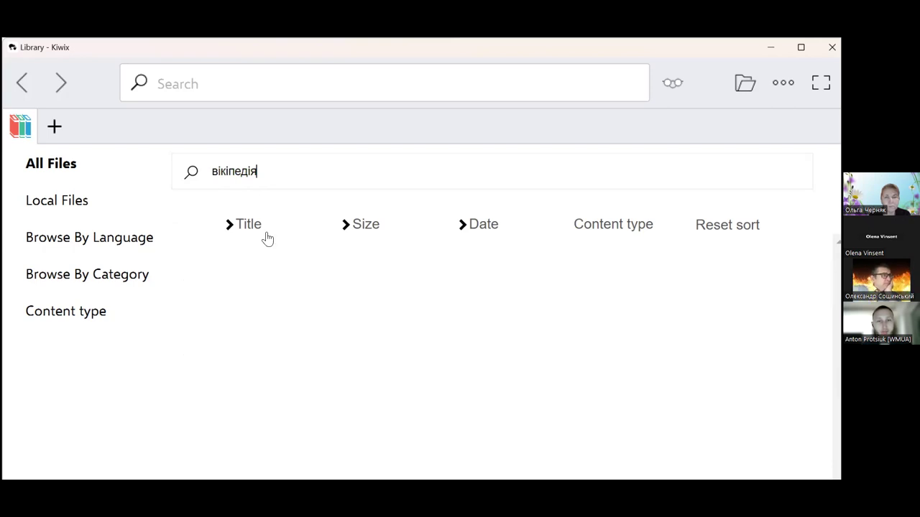
left_click(244, 230)
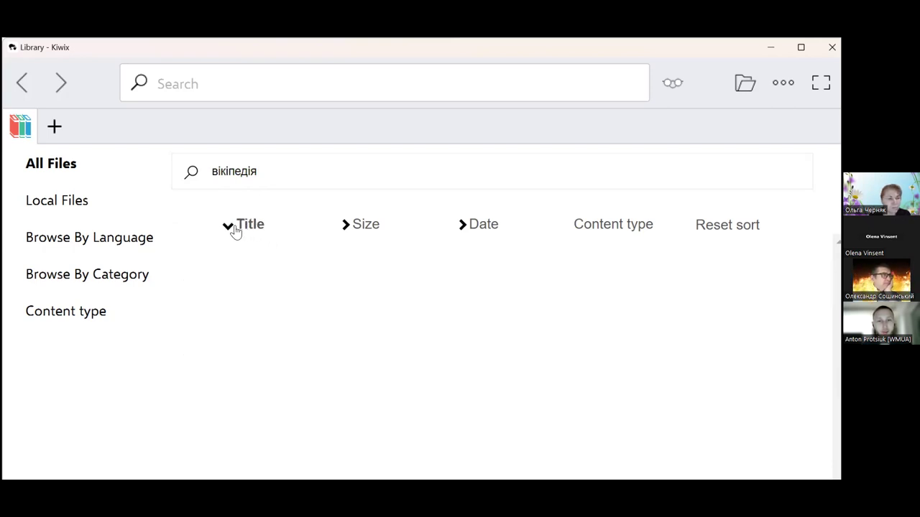
- Try searching the library files for the capitalised term "Вікіпедія" and toggle the title sorting
double_click(275, 174)
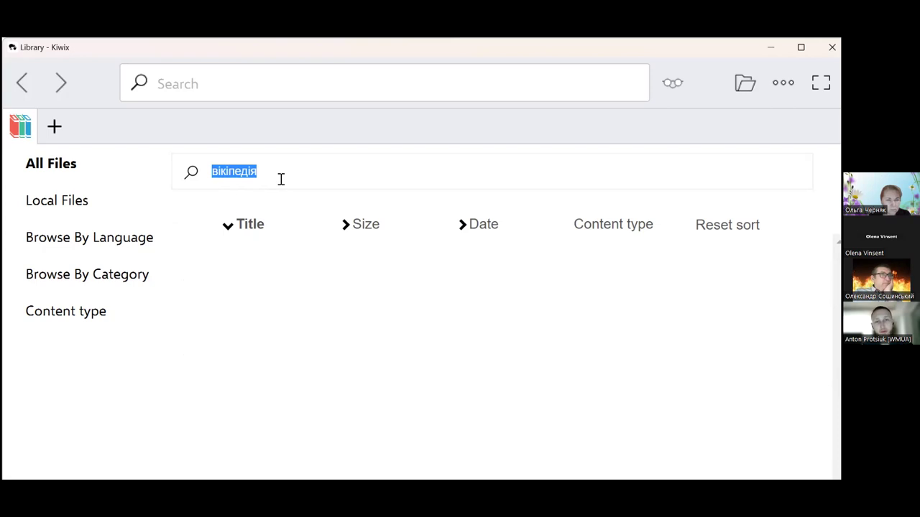
key("BackSpace")
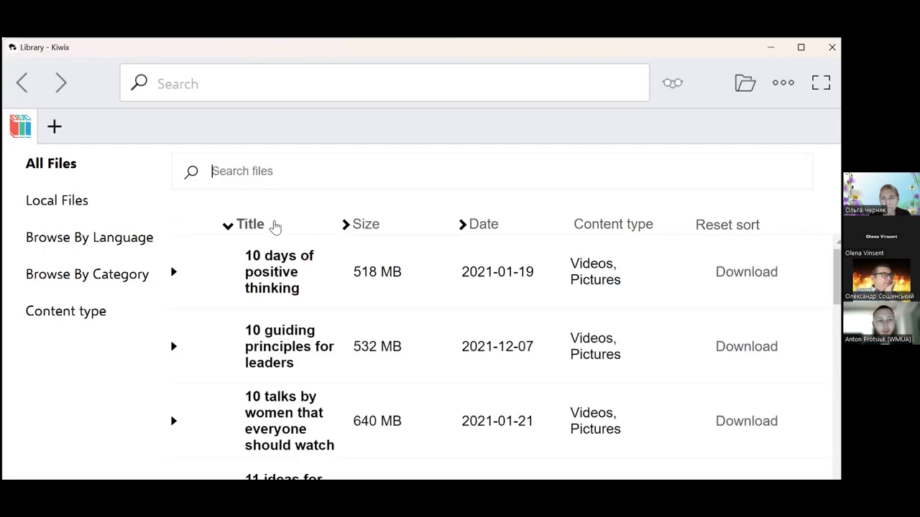
type("Вікіпедія")
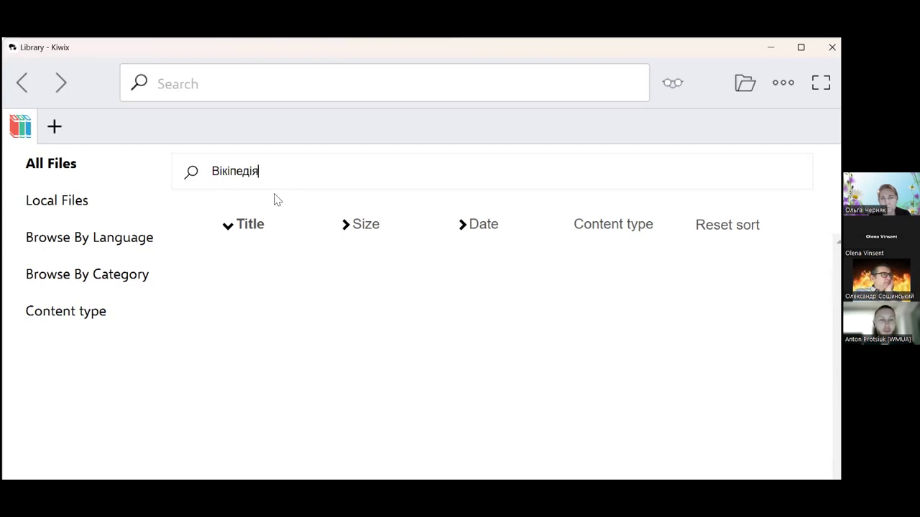
left_click(254, 230)
left_click(242, 229)
left_click(298, 180)
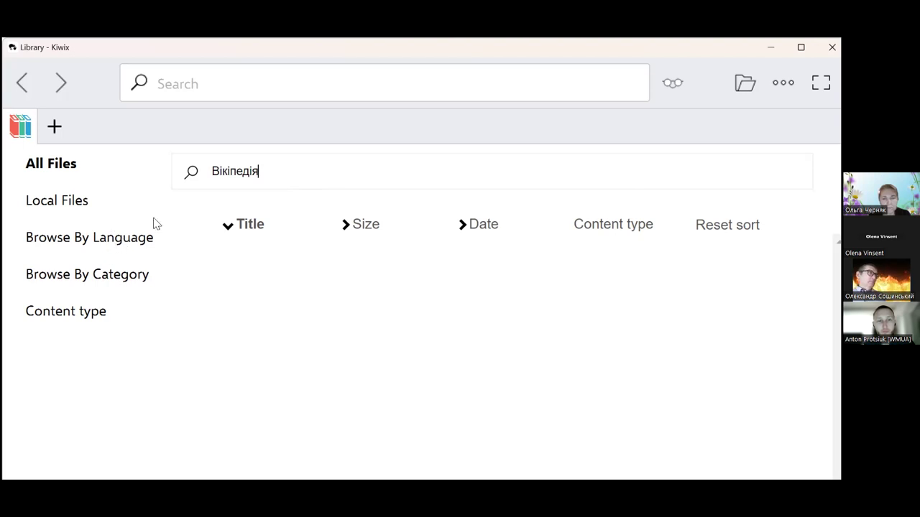
- Clear the file search and filter the library by the Ukrainian language
double_click(252, 175)
key("BackSpace")
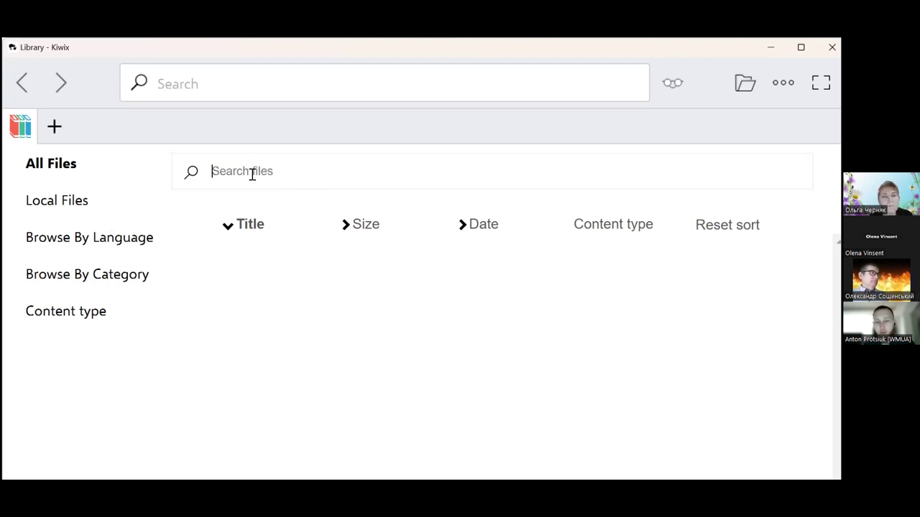
left_click(99, 239)
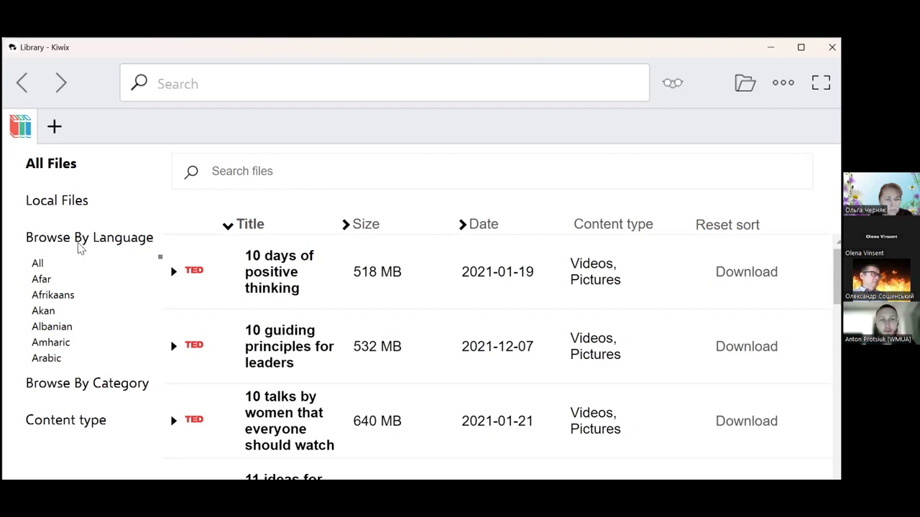
scroll(72, 276, "down", 15)
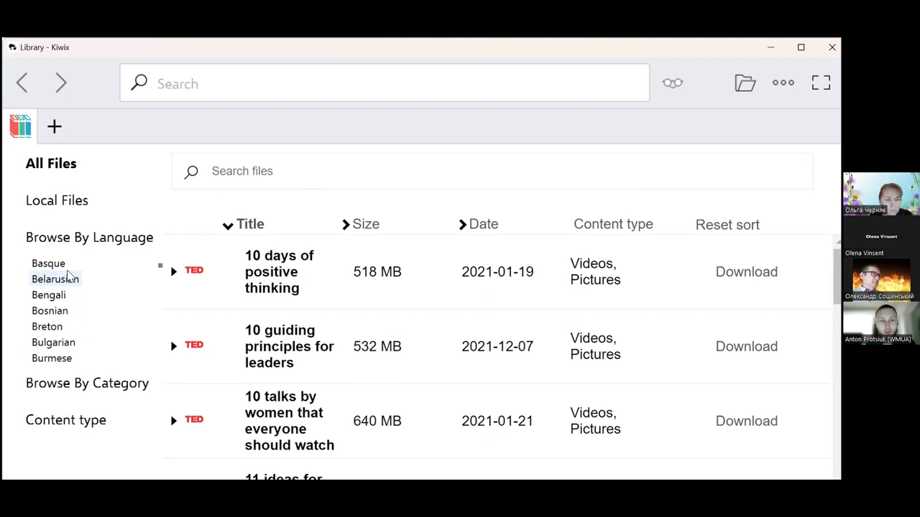
scroll(104, 301, "down", 20)
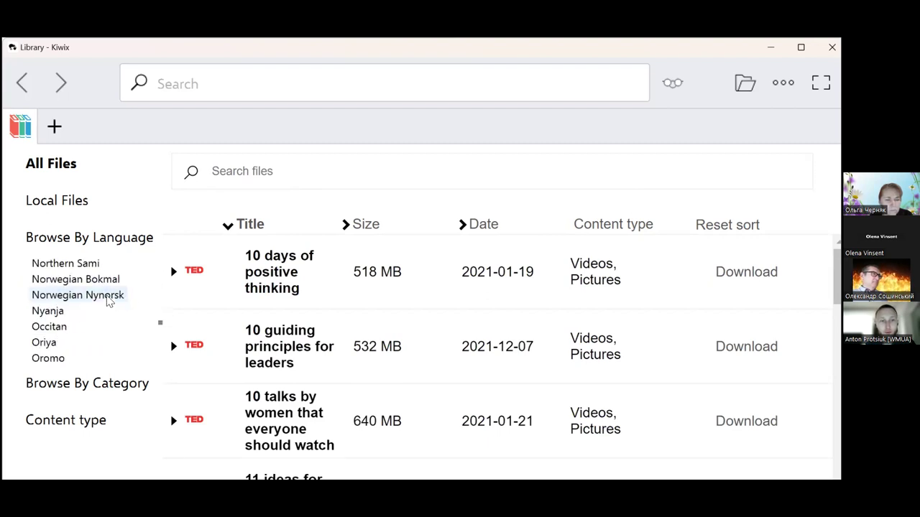
scroll(104, 301, "down", 10)
scroll(104, 301, "up", 3)
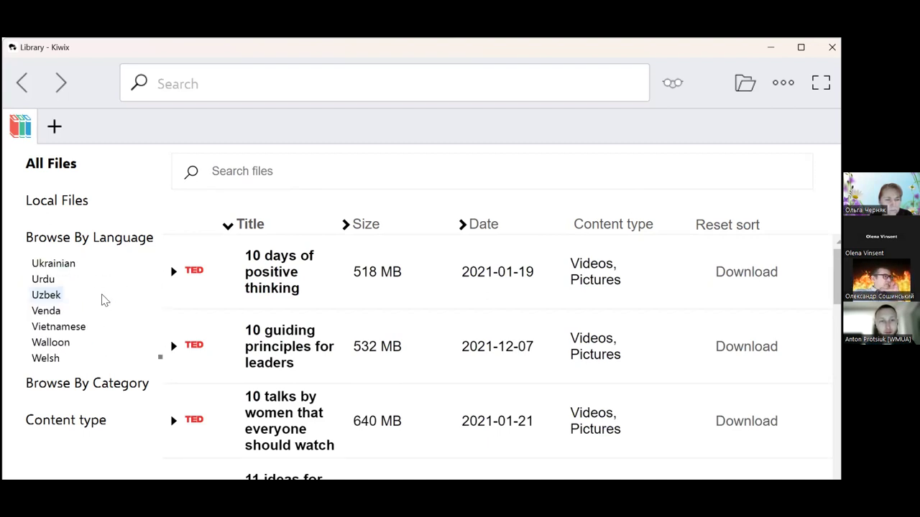
left_click(56, 266)
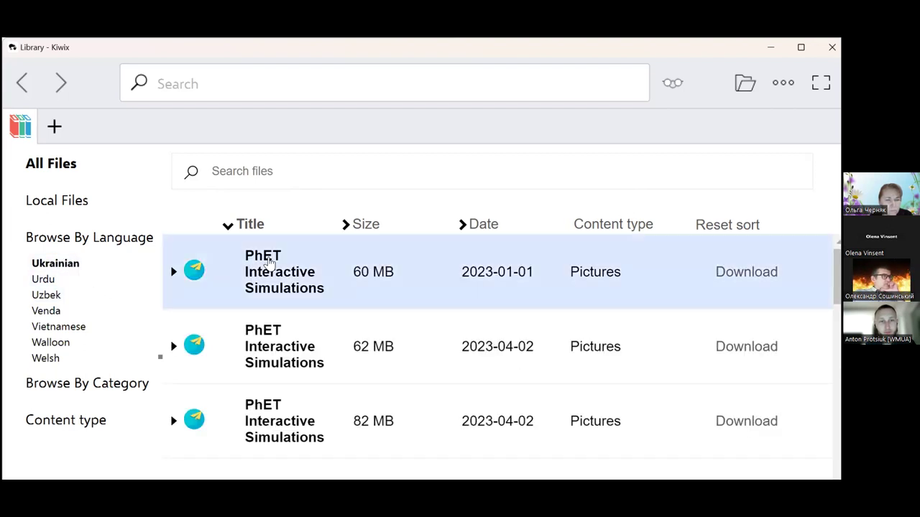
- Examine the Ukrainian library entries up to the Вікіпедія editions, comparing their sizes, dates and content types
scroll(266, 270, "down", 4)
scroll(249, 288, "up", 3)
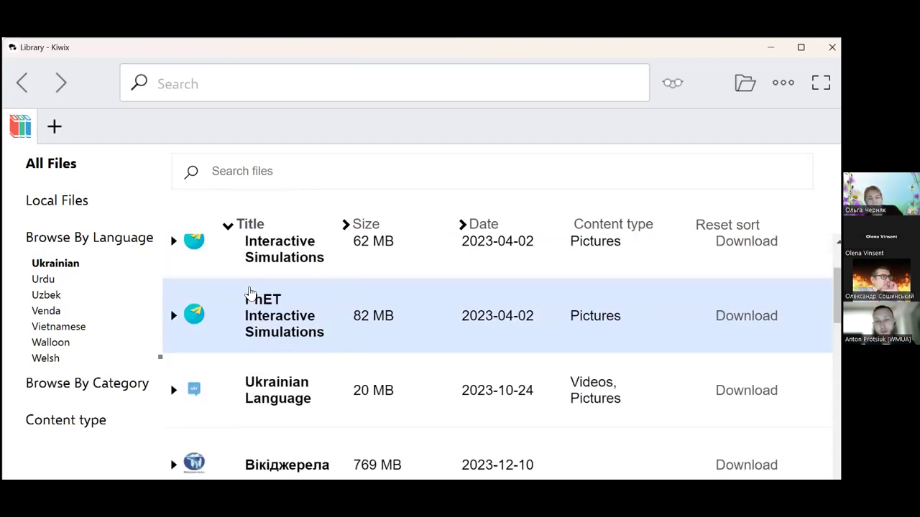
scroll(248, 290, "up", 2)
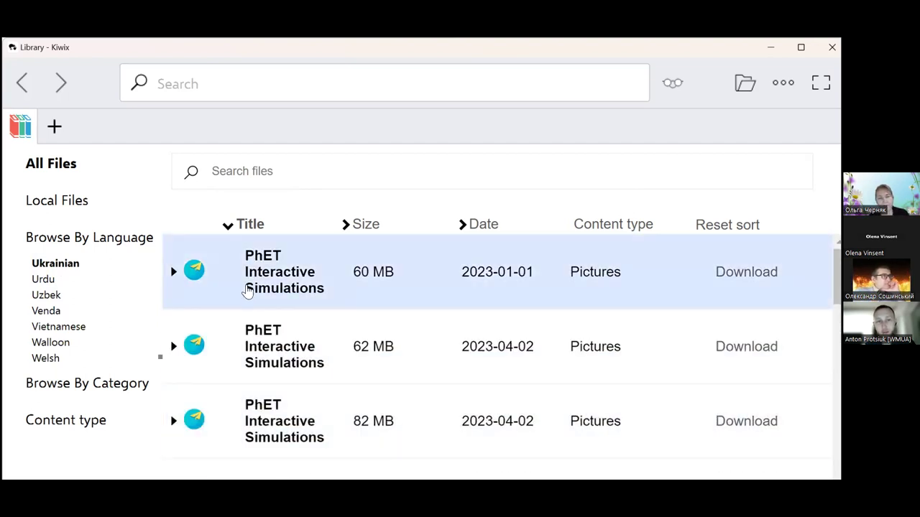
scroll(247, 295, "down", 3)
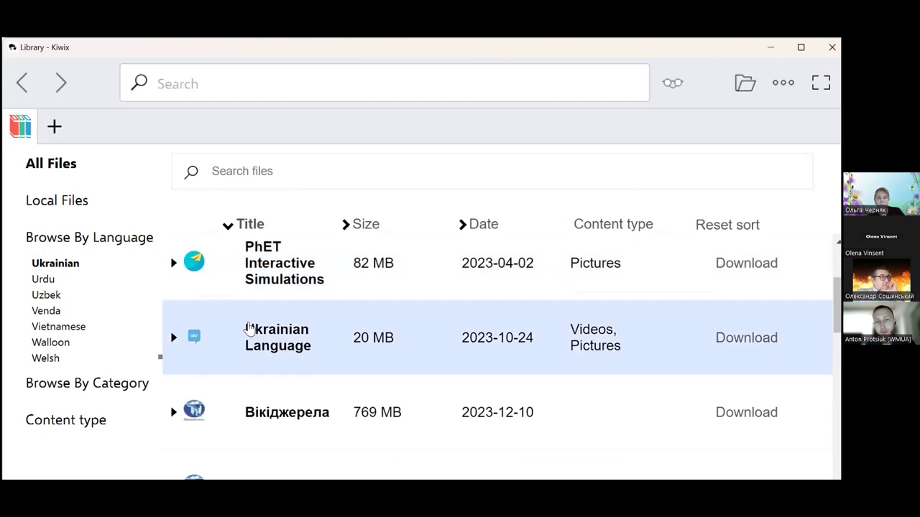
scroll(250, 304, "down", 2)
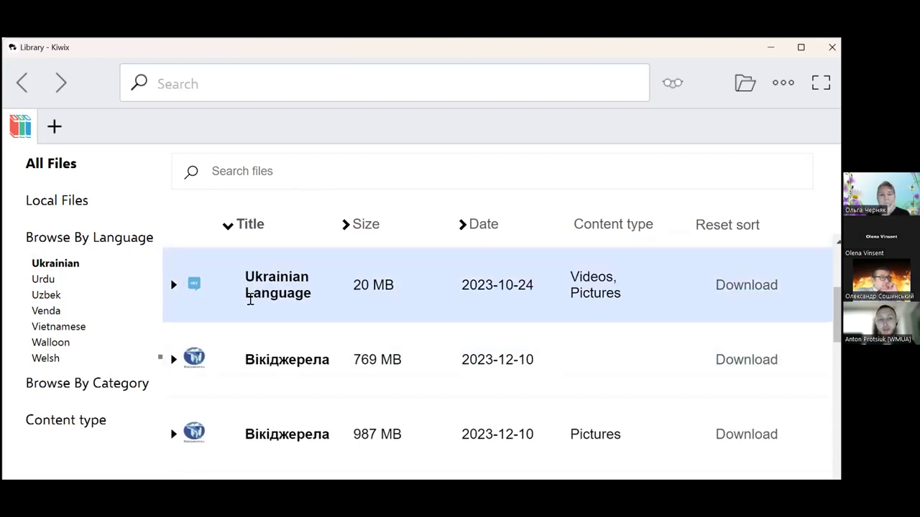
scroll(347, 353, "down", 1)
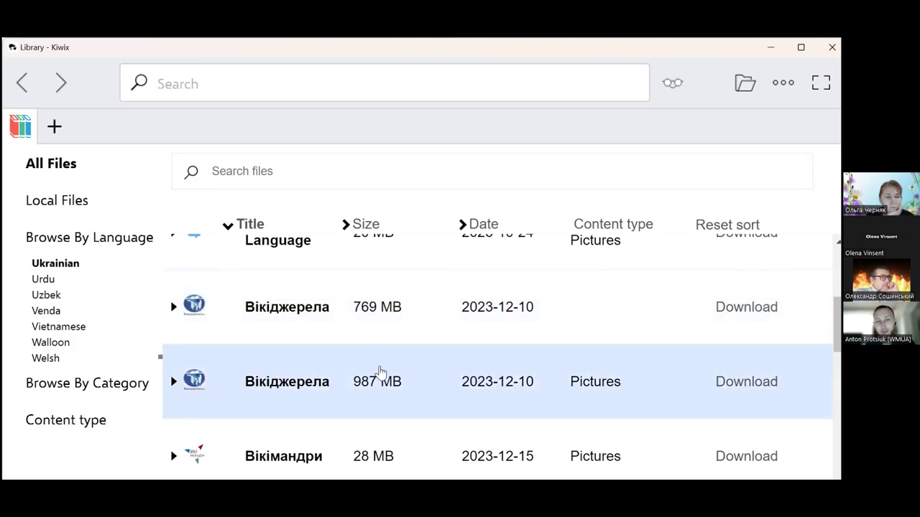
scroll(370, 384, "down", 2)
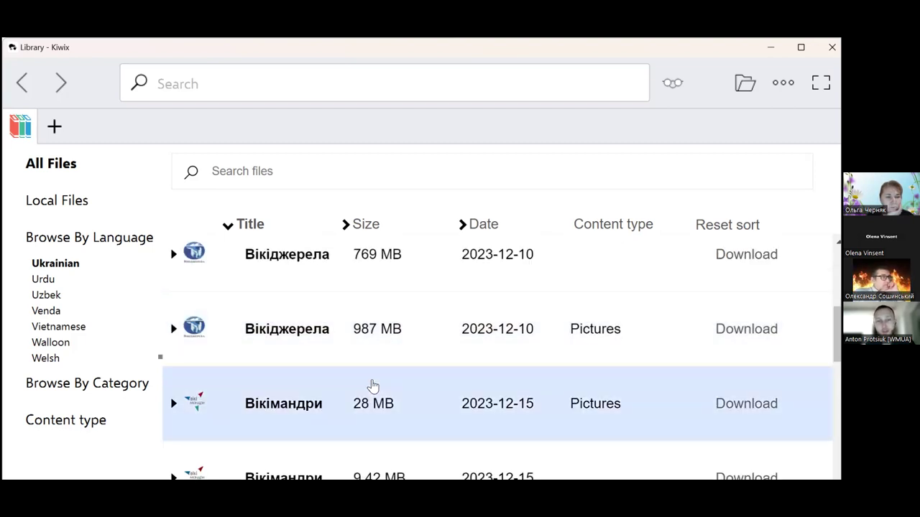
scroll(366, 370, "down", 5)
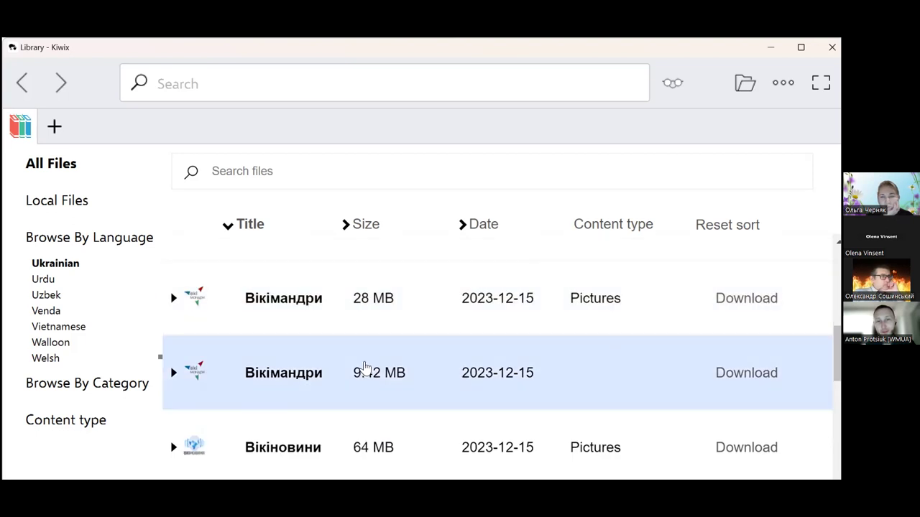
scroll(363, 365, "down", 1)
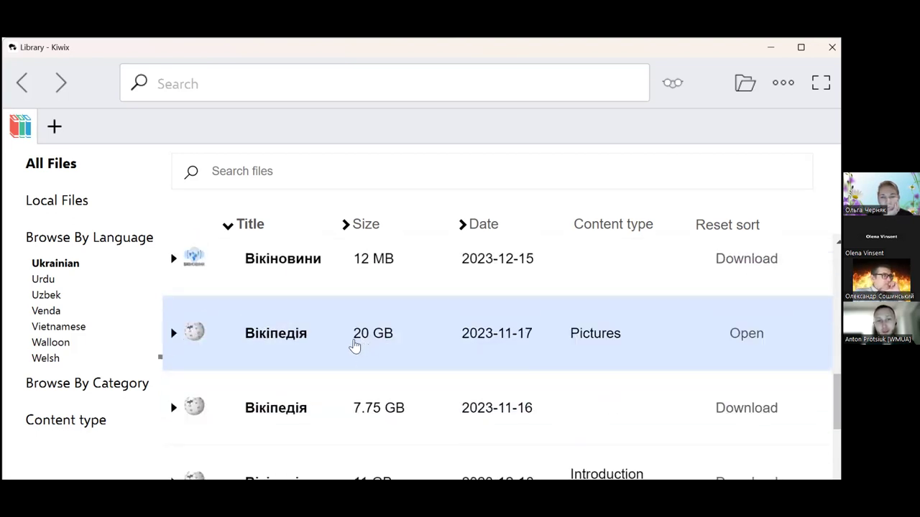
scroll(352, 347, "down", 1)
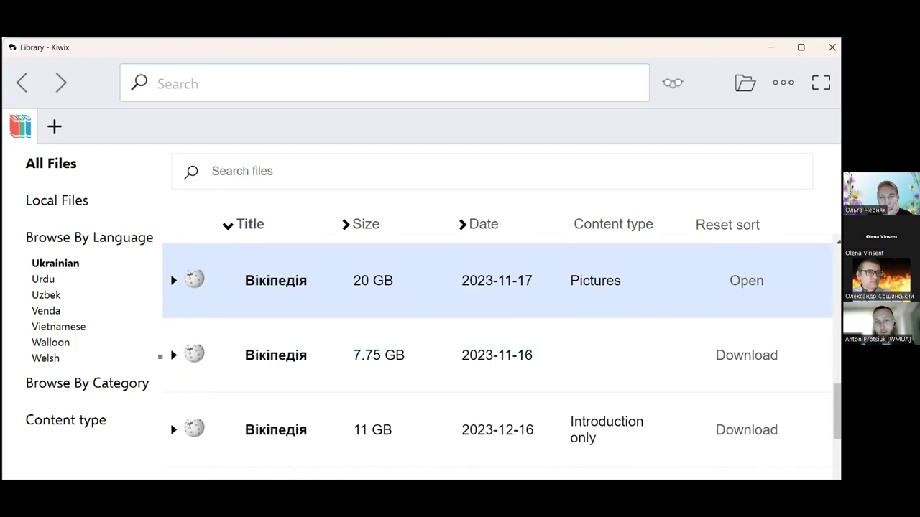
scroll(712, 305, "down", 1)
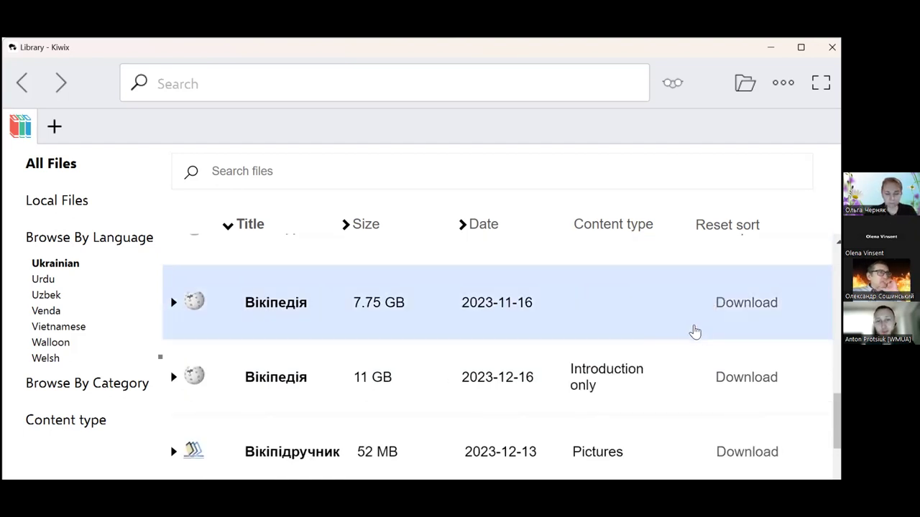
scroll(302, 331, "up", 1)
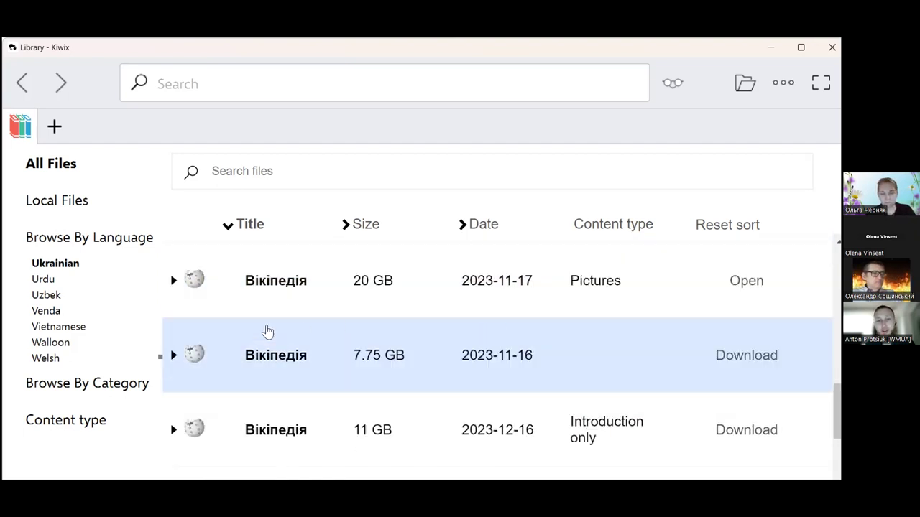
- Expand the description of the 7.75 GB Вікіпедія edition and start downloading it
left_click(174, 358)
scroll(207, 342, "down", 1)
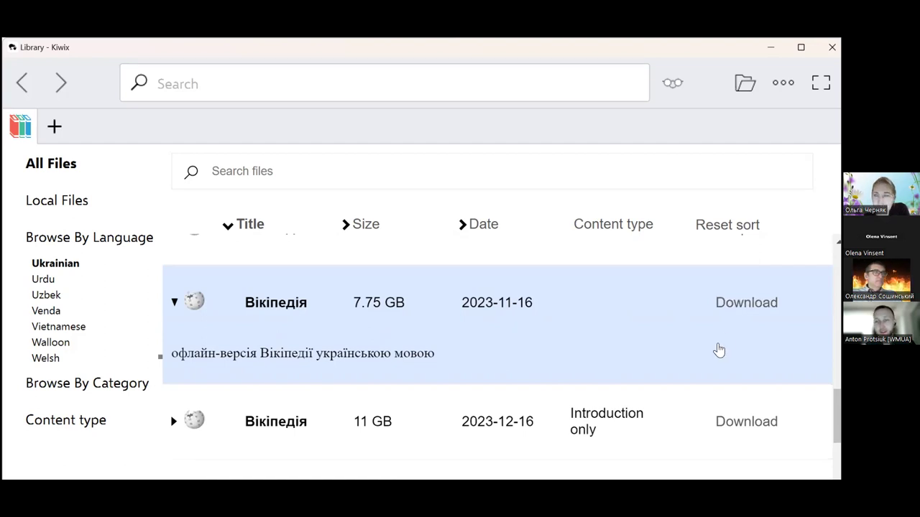
left_click(745, 302)
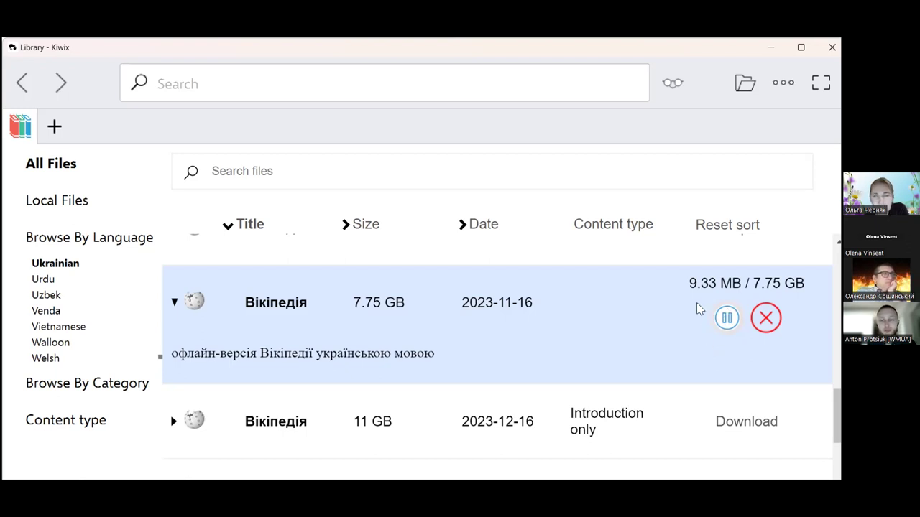
- Abort the download of the 7.75 GB Вікіпедія edition and confirm the cancellation
left_click(720, 318)
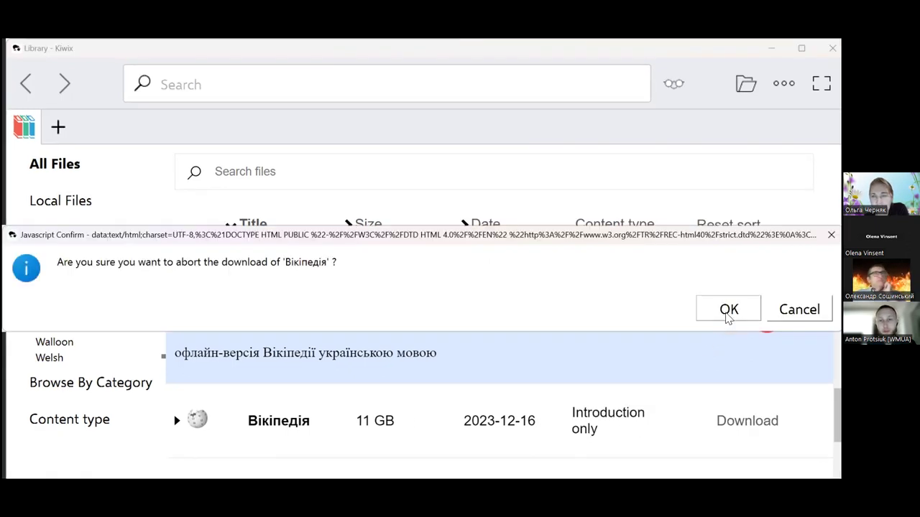
left_click(727, 313)
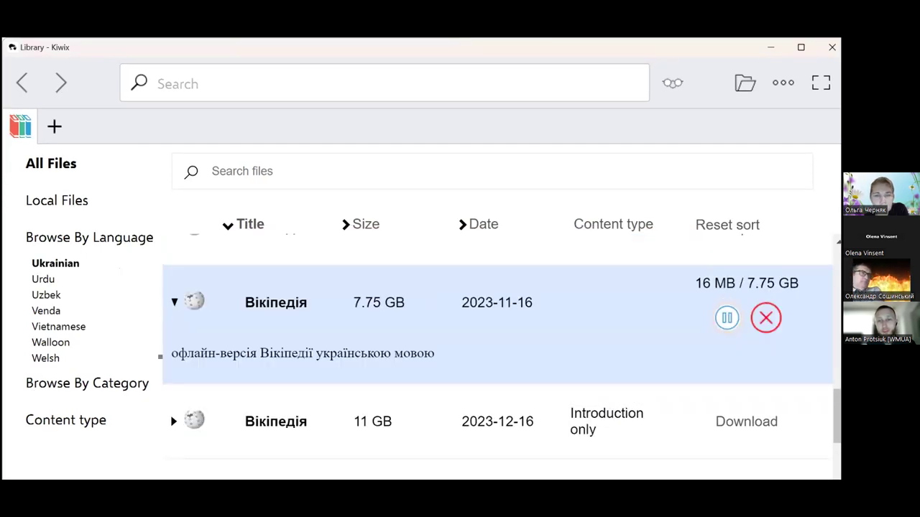
- Examine the remaining Ukrainian entries, from Вікіпідручник and Вікісловник to the WikiMed medical encyclopedia and Найкраще з Вікіпедії
scroll(744, 331, "down", 3)
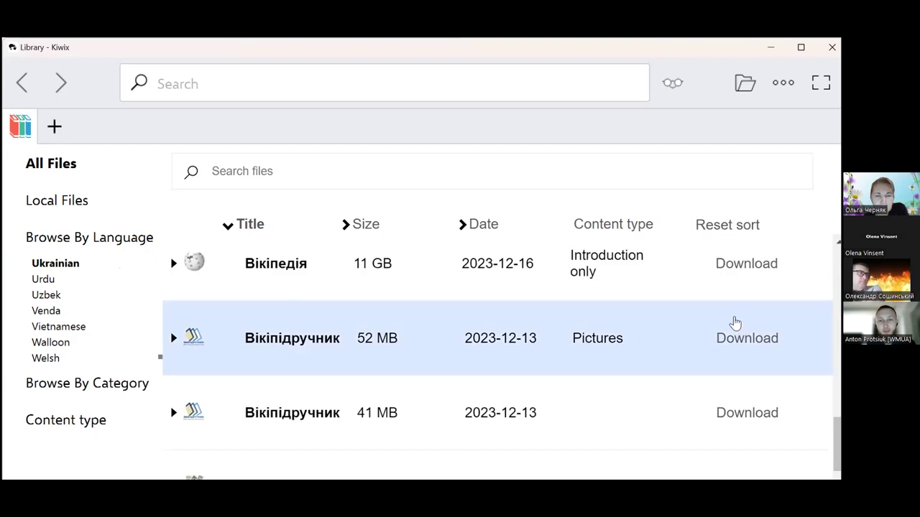
scroll(727, 321, "down", 1)
scroll(474, 349, "down", 2)
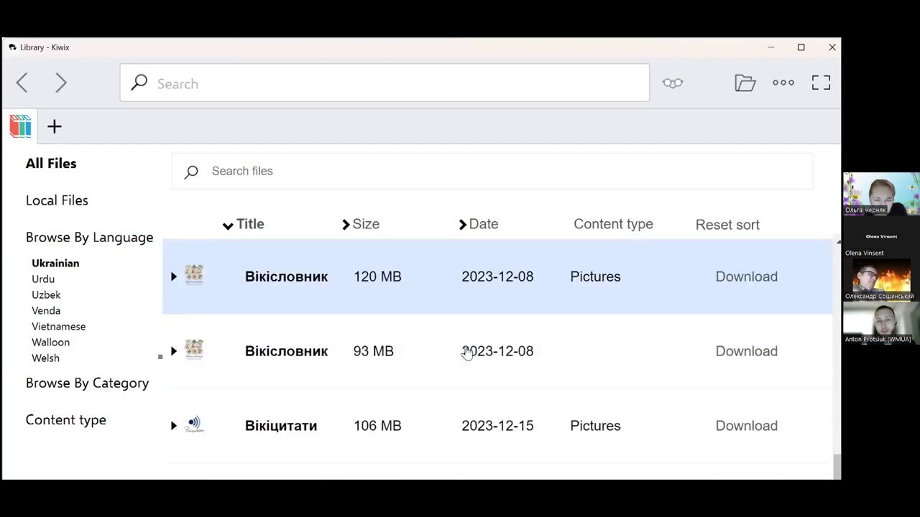
scroll(457, 351, "down", 4)
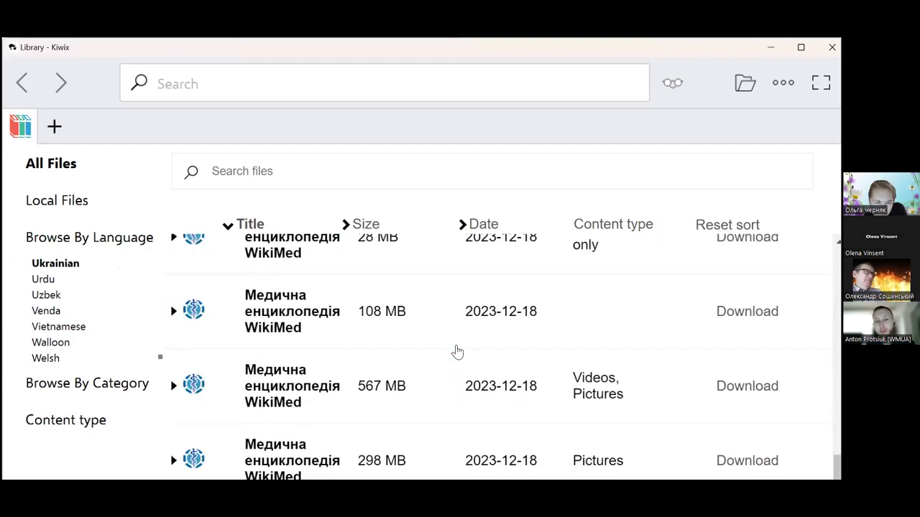
scroll(457, 348, "down", 3)
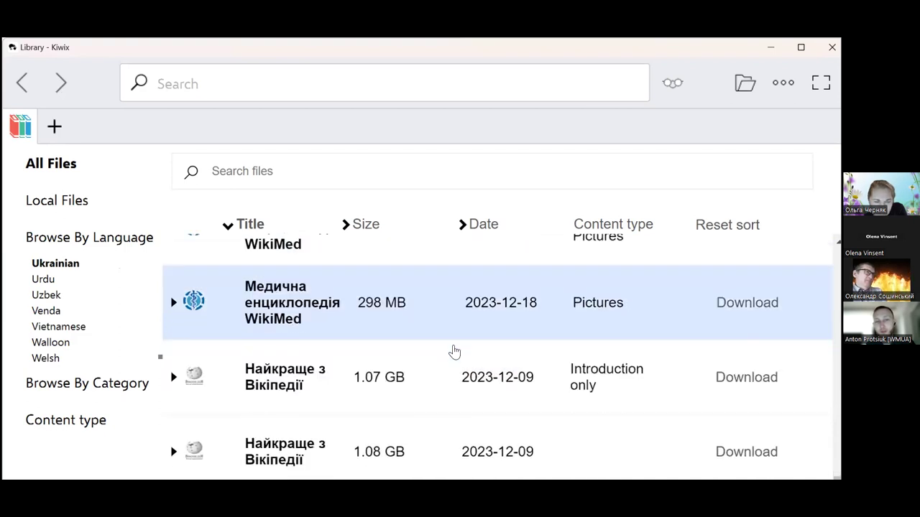
scroll(276, 381, "down", 1)
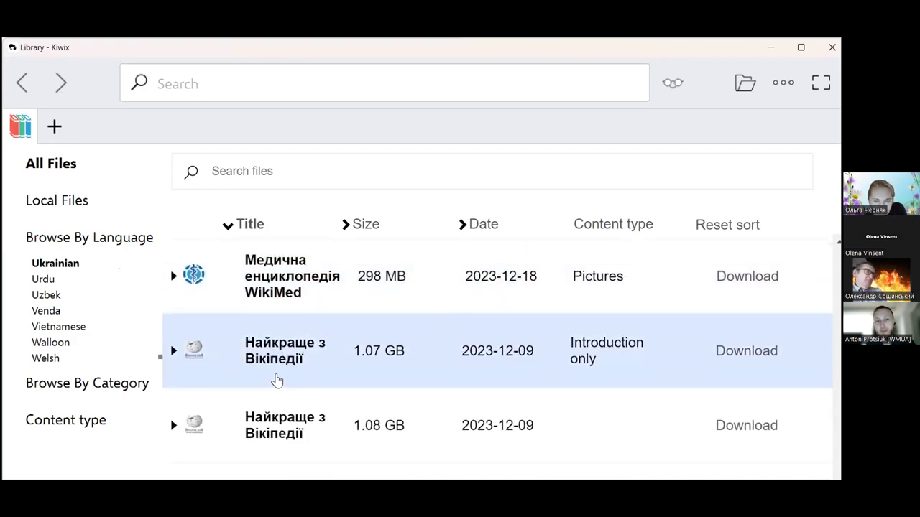
scroll(281, 388, "up", 5)
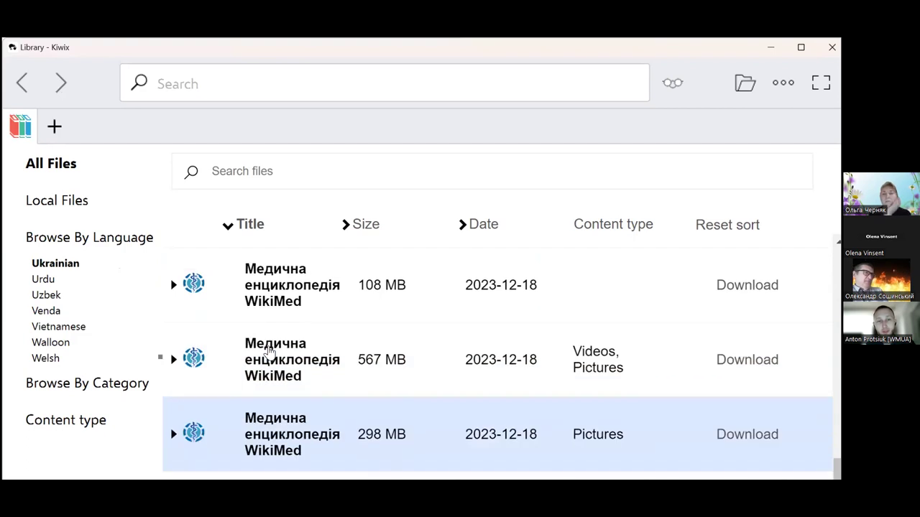
- Filter the full library catalogue by the English language instead of Ukrainian
scroll(274, 345, "up", 4)
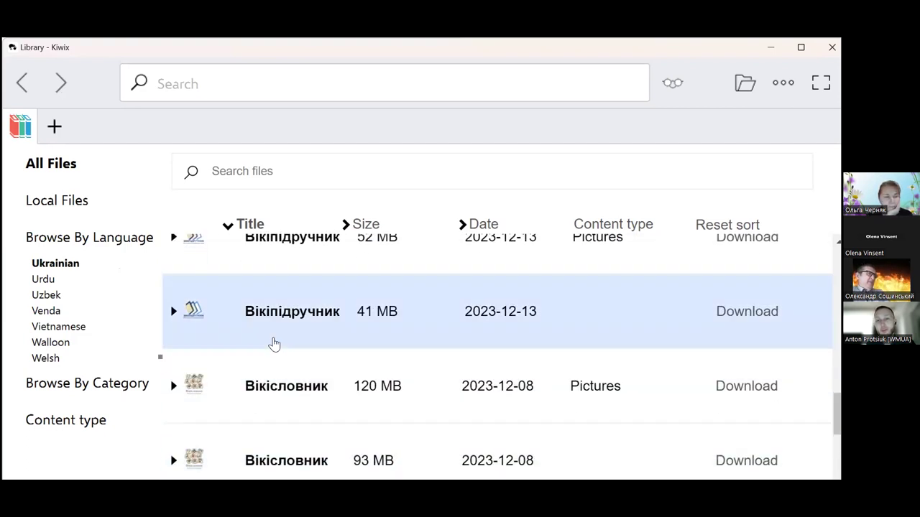
scroll(50, 320, "up", 8)
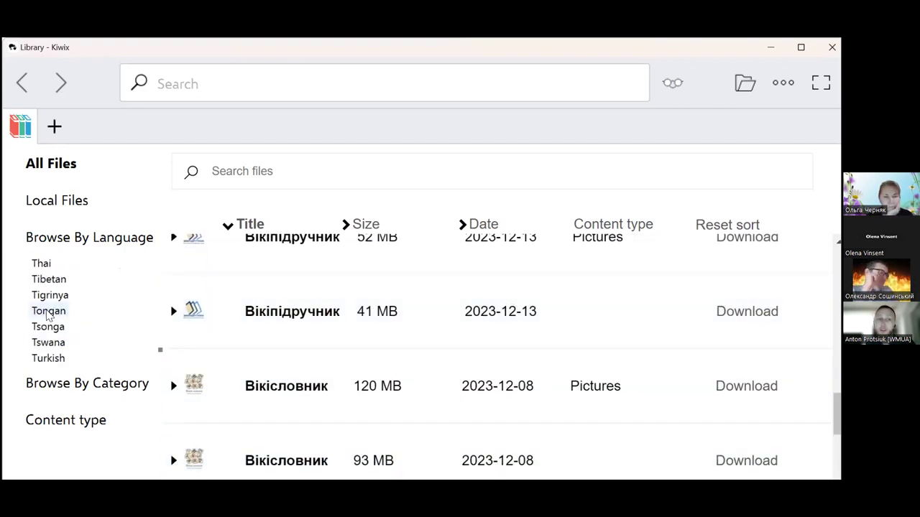
scroll(51, 313, "up", 15)
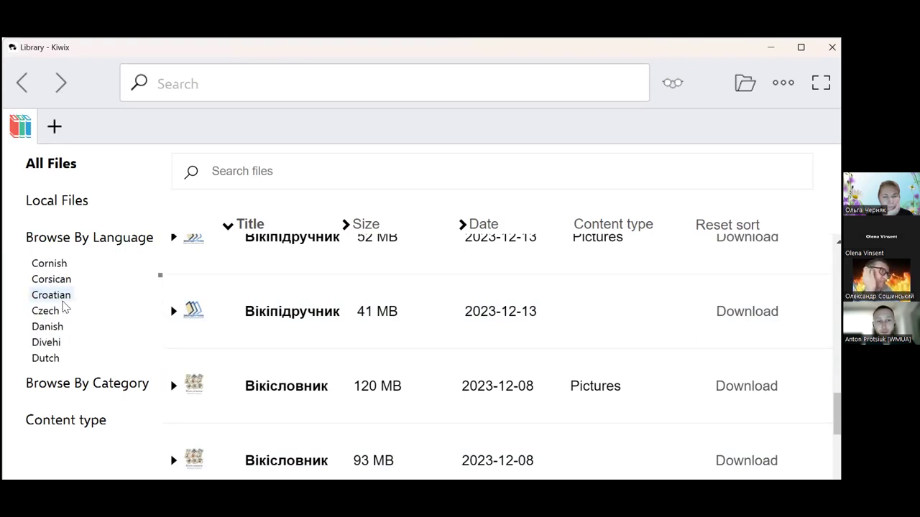
scroll(63, 300, "up", 2)
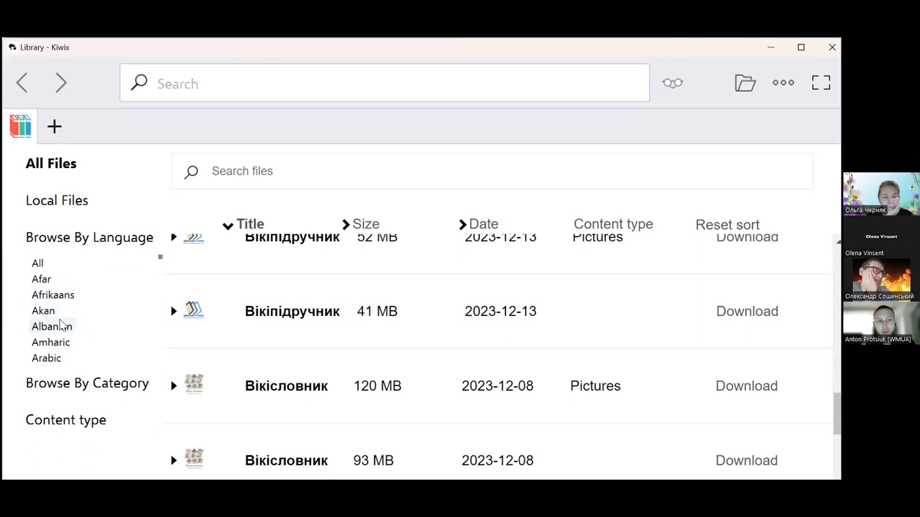
scroll(62, 327, "down", 2)
scroll(62, 331, "down", 10)
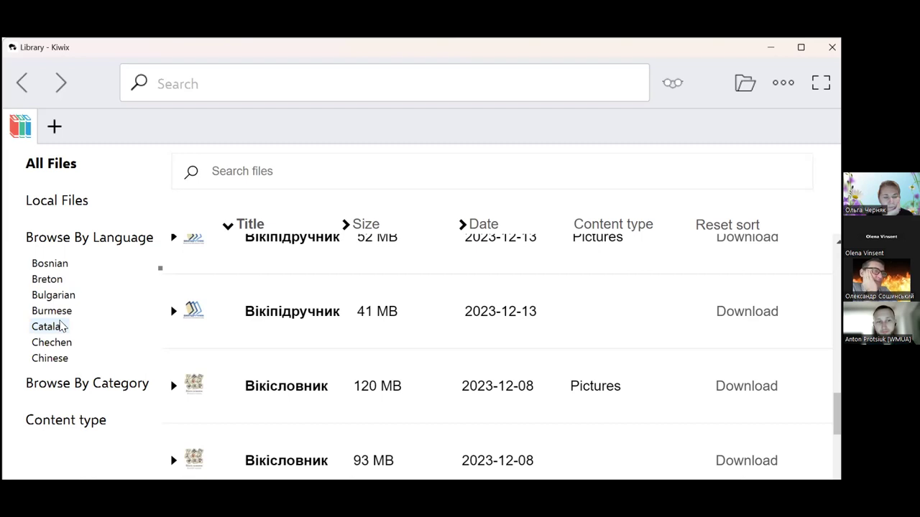
scroll(59, 330, "down", 2)
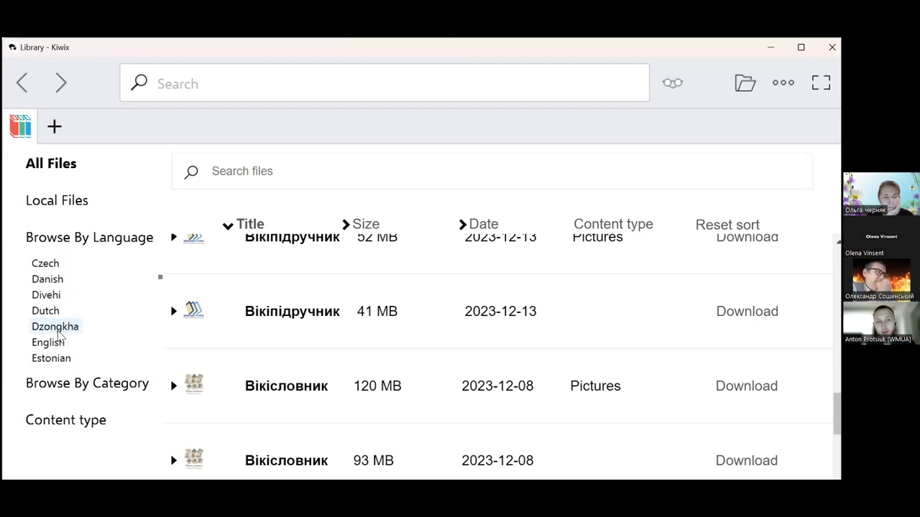
left_click(56, 342)
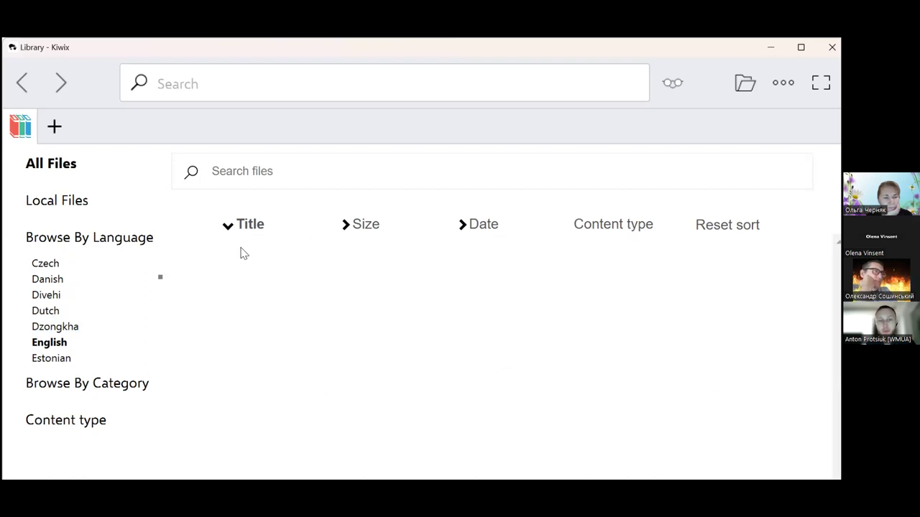
- Examine the English library entries by title, from the TED talk collections down to the AimHi editions
scroll(94, 309, "down", 3)
scroll(84, 304, "up", 3)
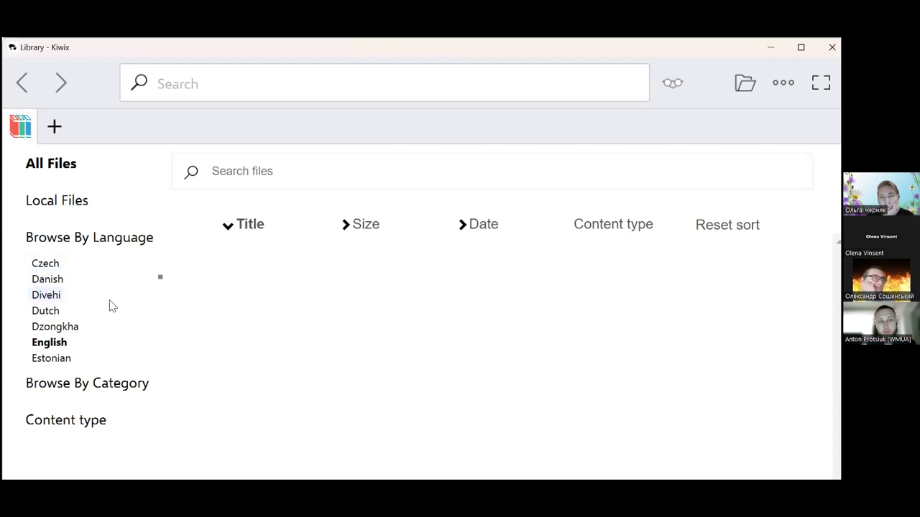
left_click(239, 228)
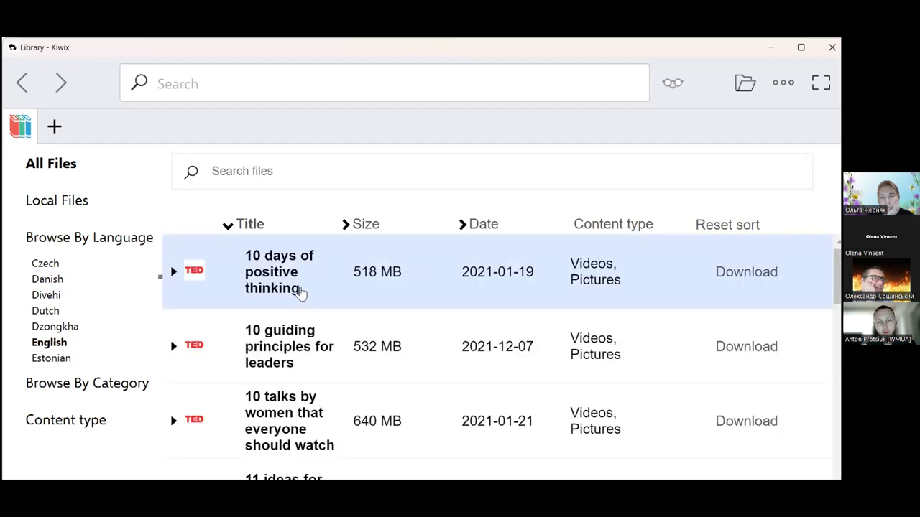
scroll(384, 281, "down", 15)
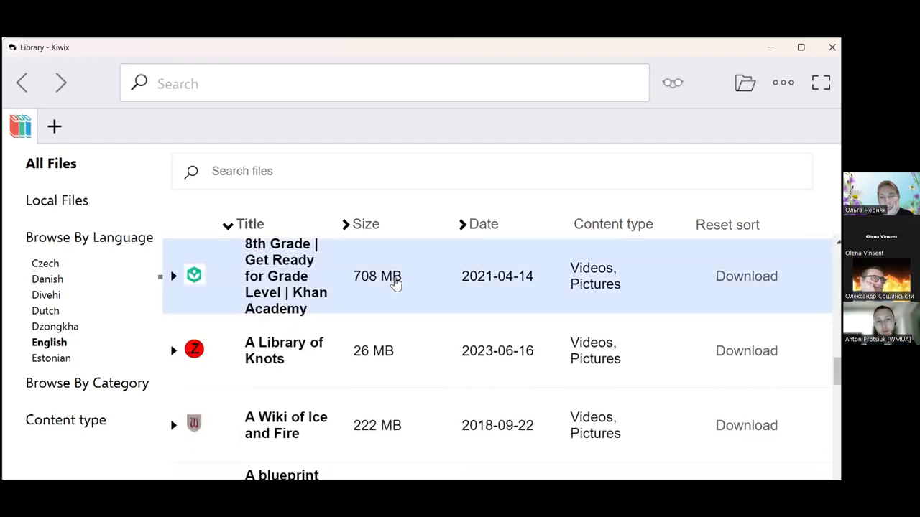
scroll(394, 285, "down", 15)
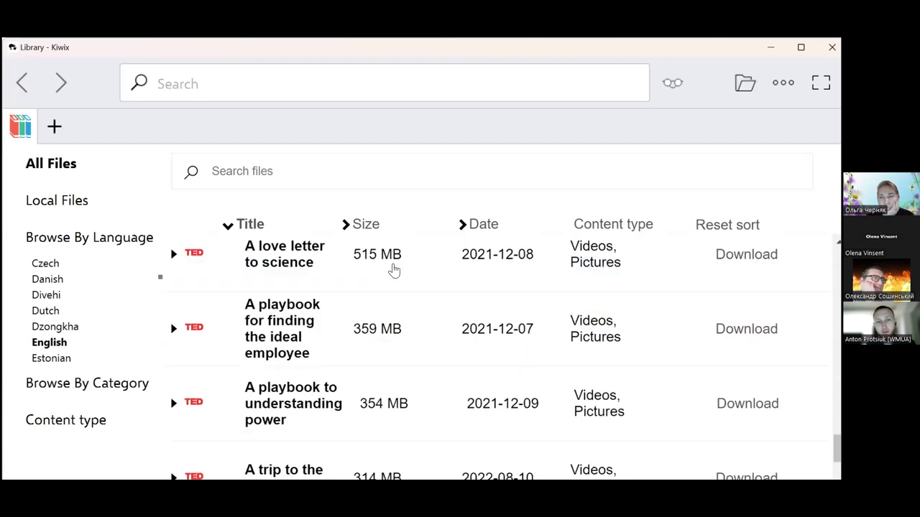
scroll(393, 267, "down", 15)
scroll(390, 263, "down", 8)
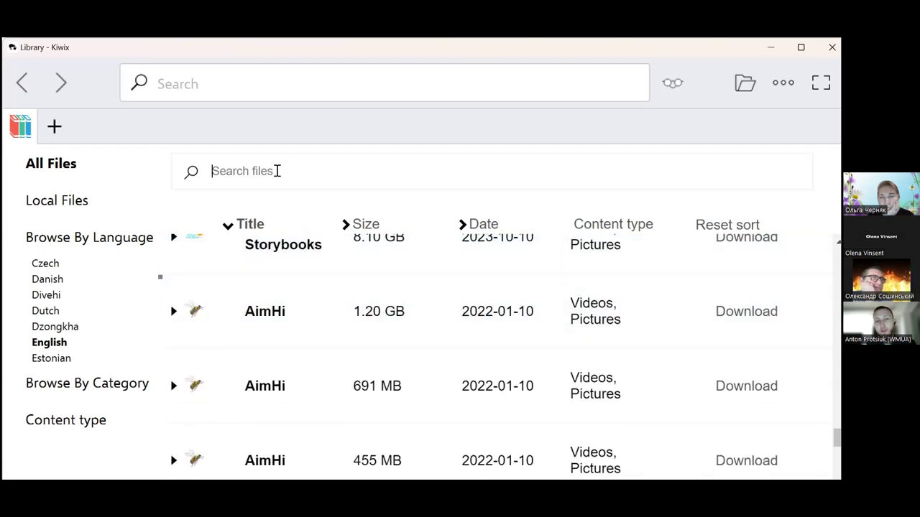
- Search the English library files for "wikipedia" and look through the themed collections from Astronomy to Climate change
type("wikipedia")
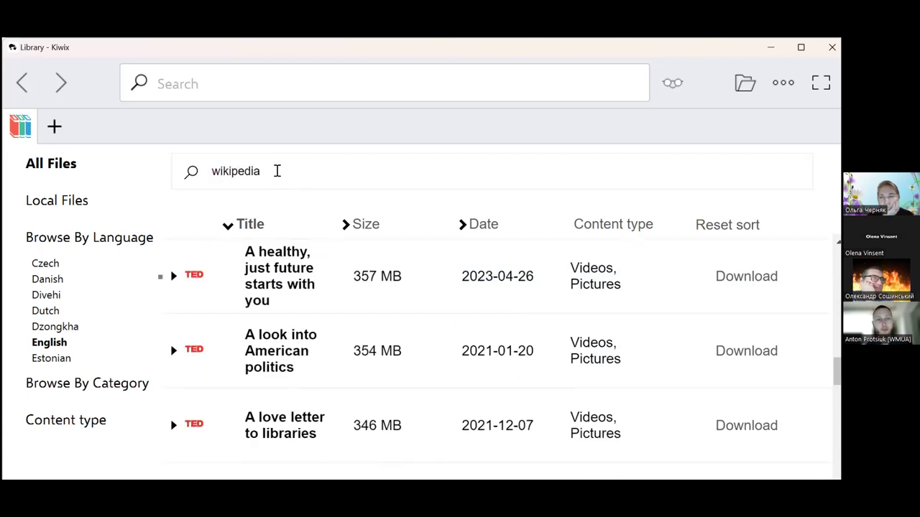
key("Return")
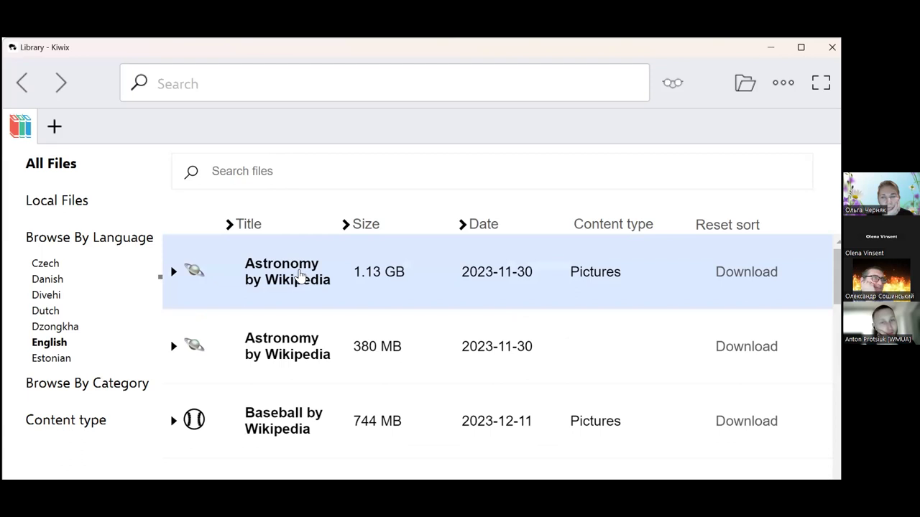
scroll(300, 275, "down", 2)
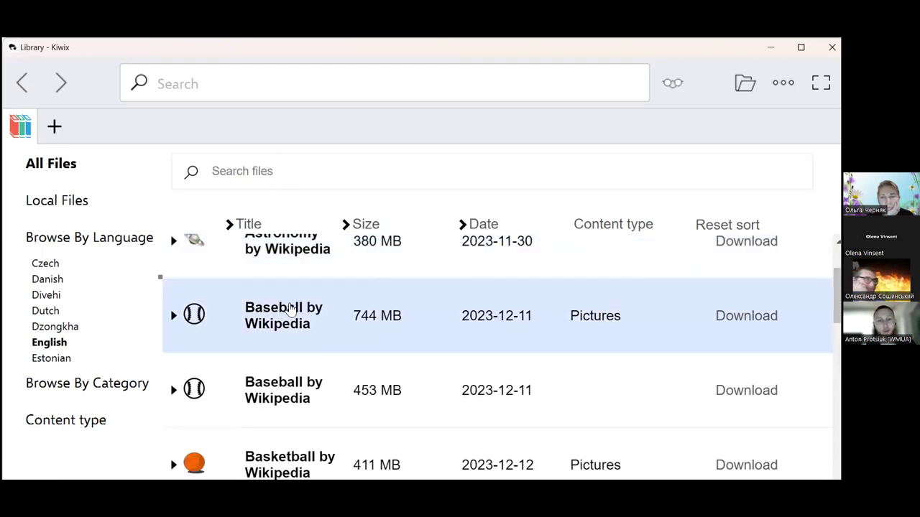
scroll(293, 308, "up", 2)
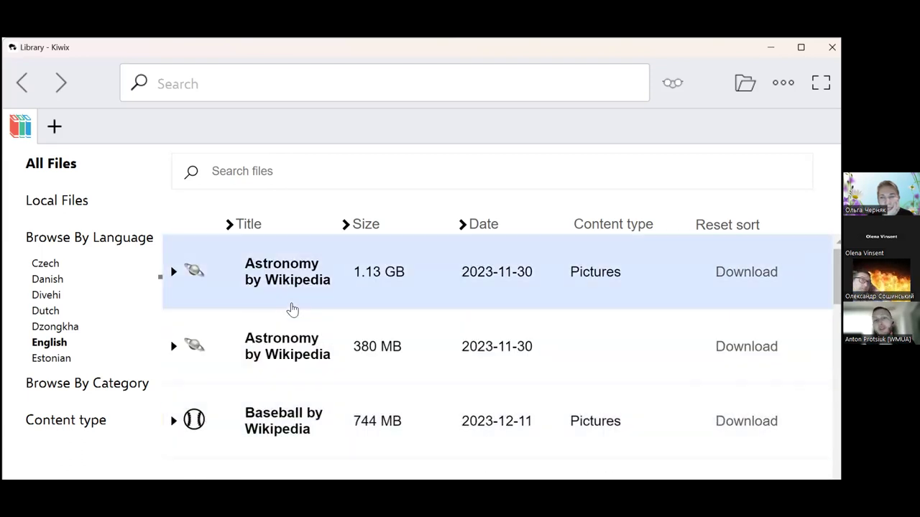
scroll(292, 309, "down", 2)
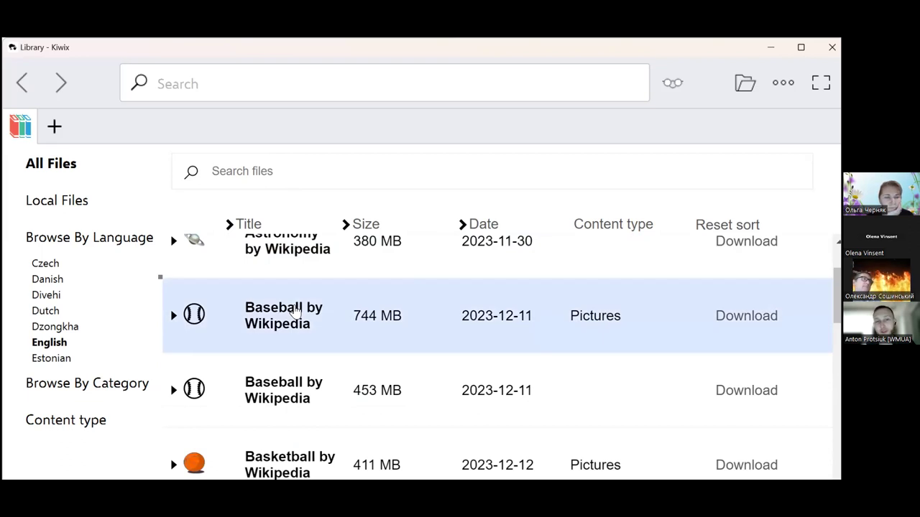
scroll(268, 325, "down", 1)
scroll(268, 326, "down", 8)
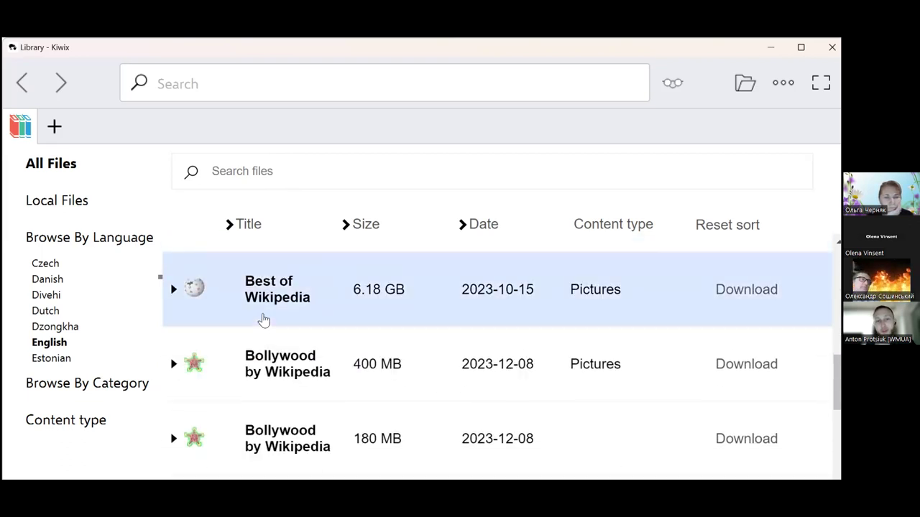
scroll(263, 320, "up", 1)
scroll(260, 310, "down", 4)
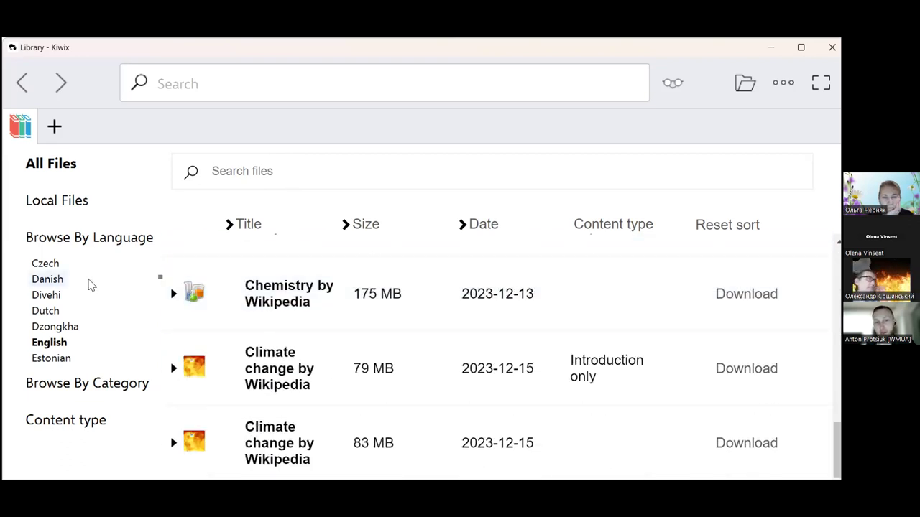
- Show only the local files in Ukrainian and expand the description of the Вікіпедія entry
scroll(91, 283, "up", 3)
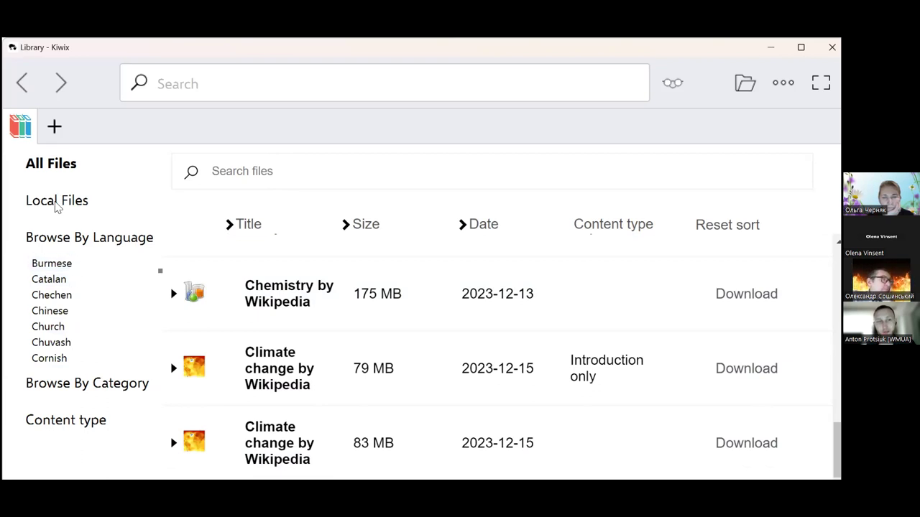
left_click(58, 203)
scroll(78, 309, "down", 5)
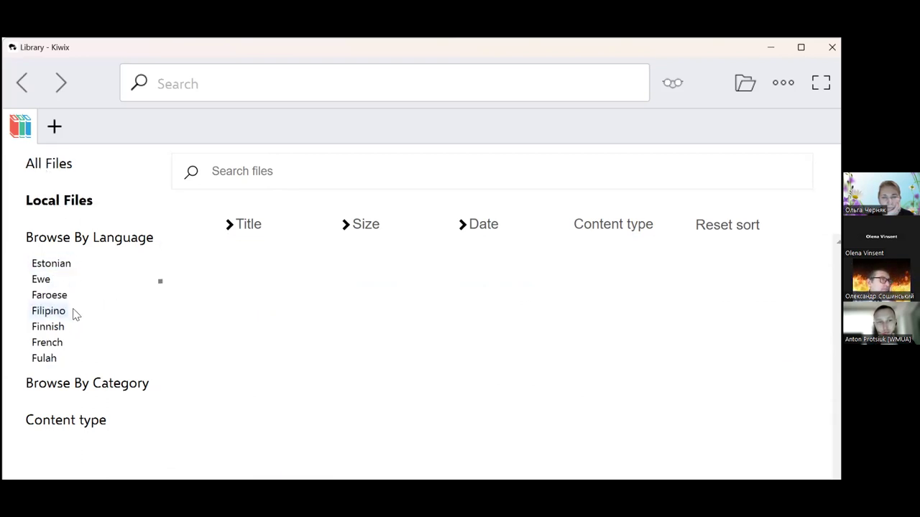
scroll(79, 312, "down", 10)
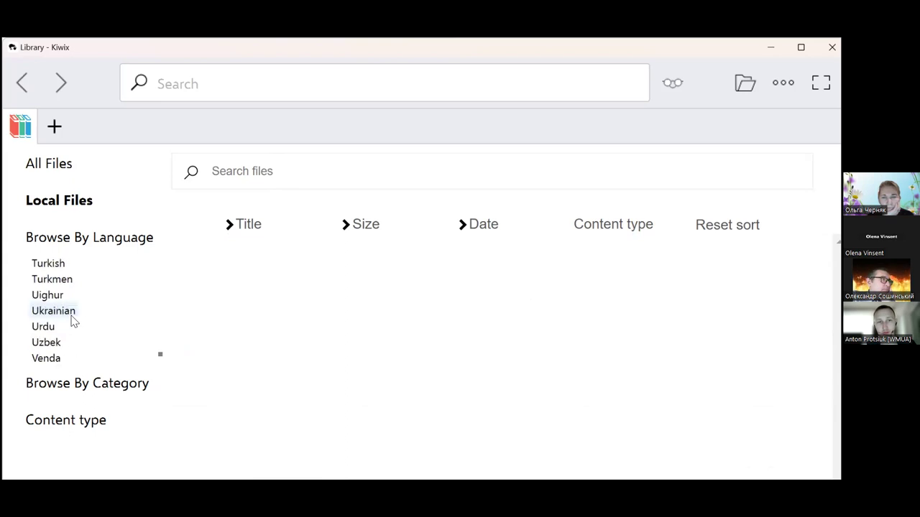
scroll(70, 316, "up", 2)
left_click(63, 312)
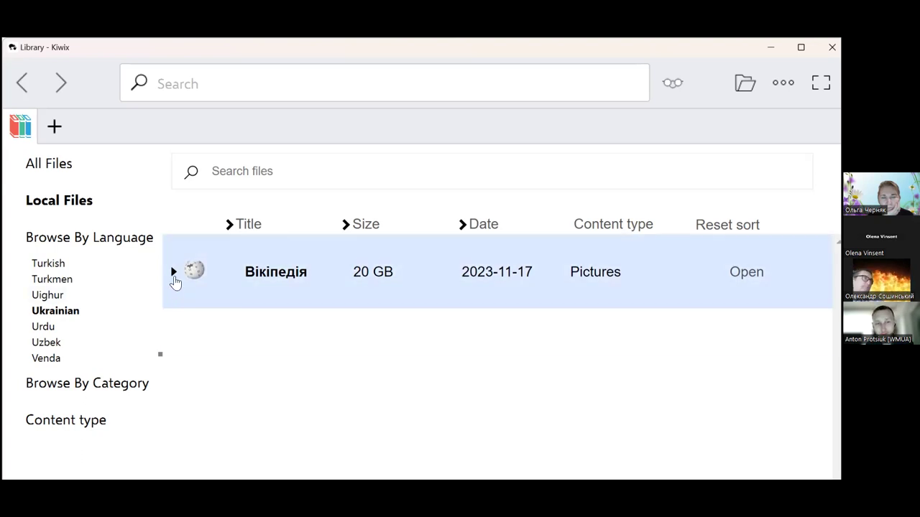
left_click(174, 276)
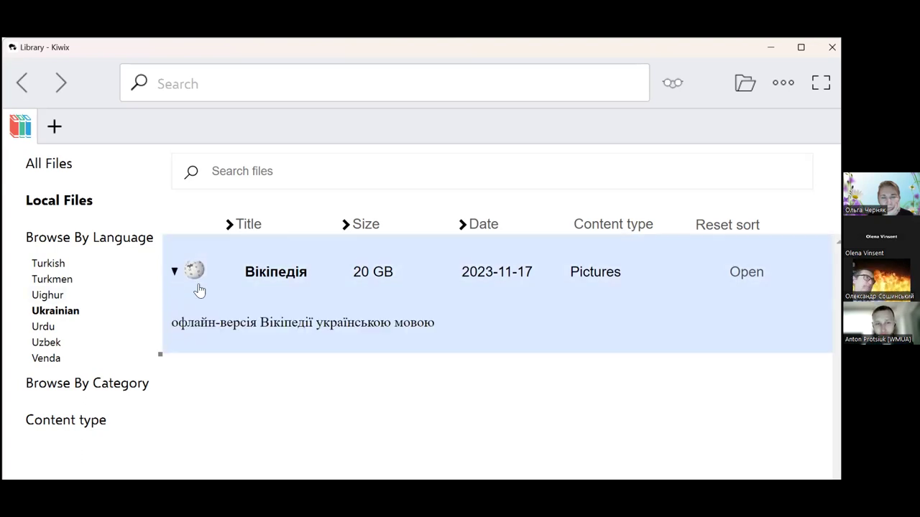
- Open the downloaded Вікіпедія and follow the link to the goddess Веста in the featured article about 4 Веста
left_click(745, 273)
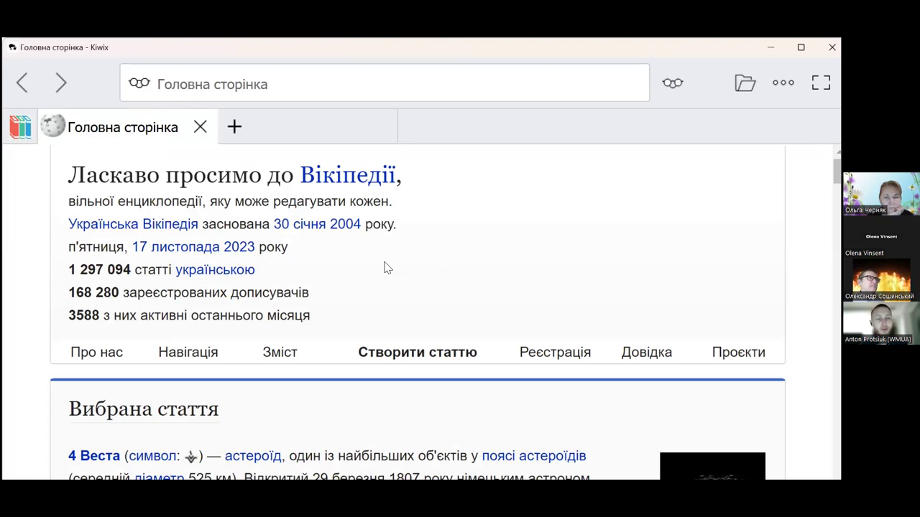
scroll(385, 262, "down", 3)
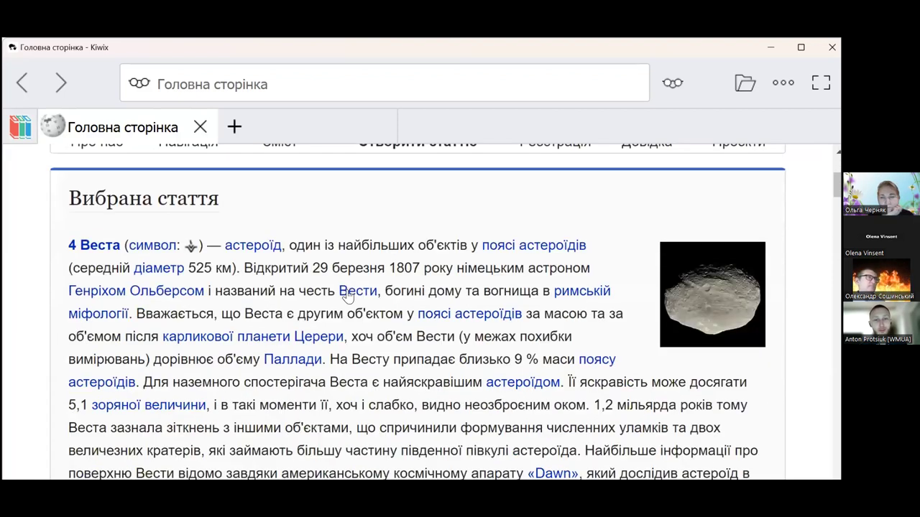
left_click(355, 294)
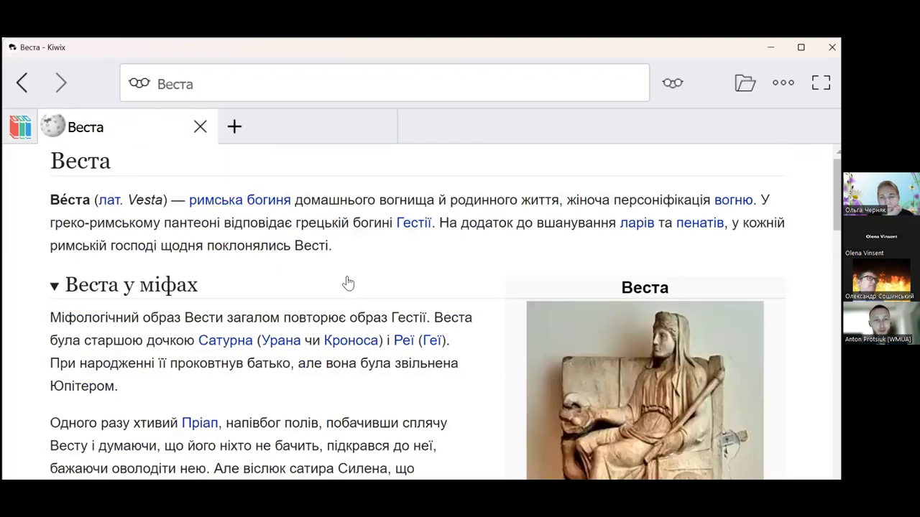
- Search the offline Вікіпедія for "Вікімедіа Укра", open the suggested ГО «Вікімедіа Україна» article and look through its opening sections
left_click(263, 87)
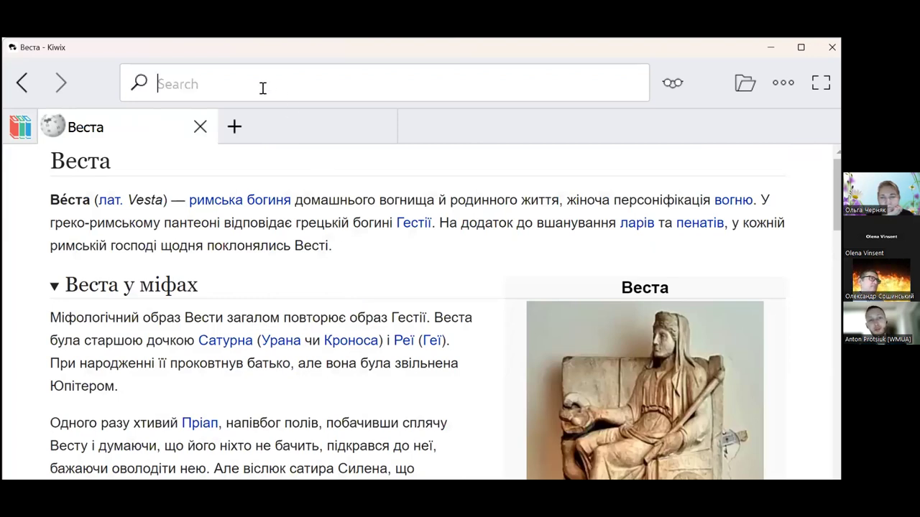
type("Вікі")
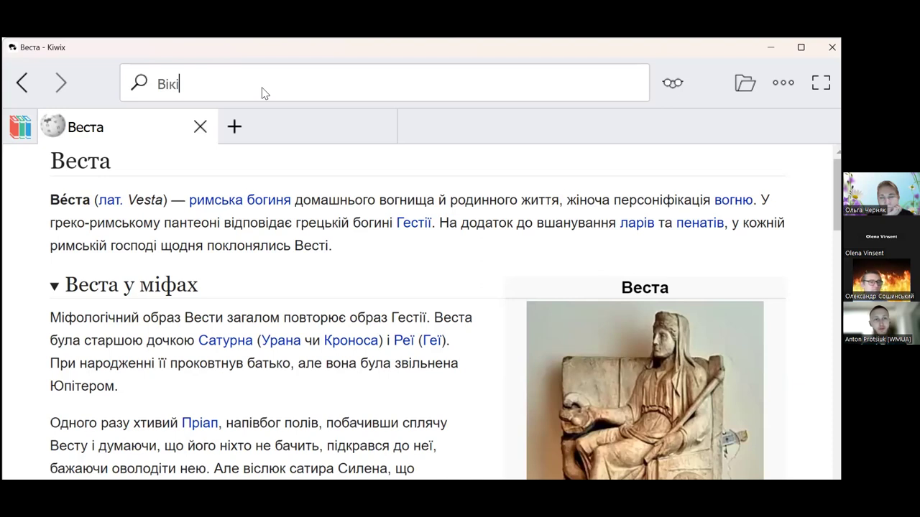
type("медіа Укра")
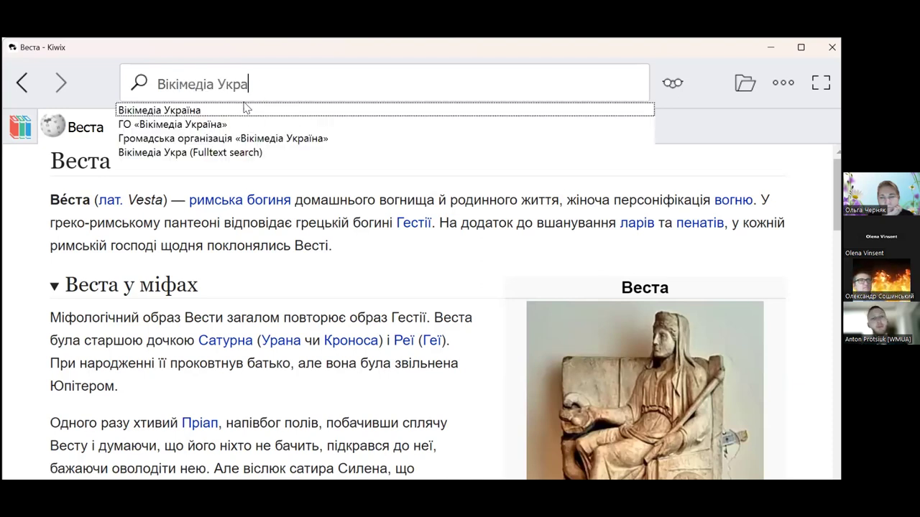
left_click(184, 125)
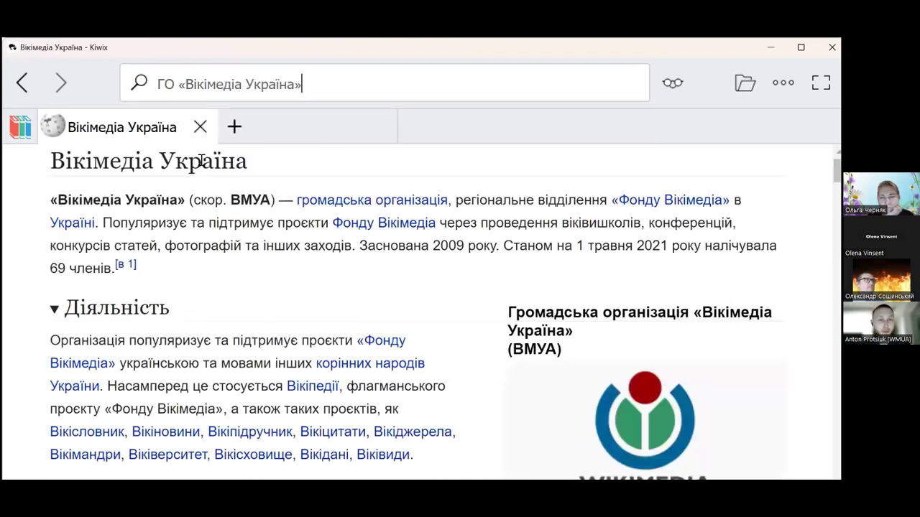
scroll(237, 212, "down", 4)
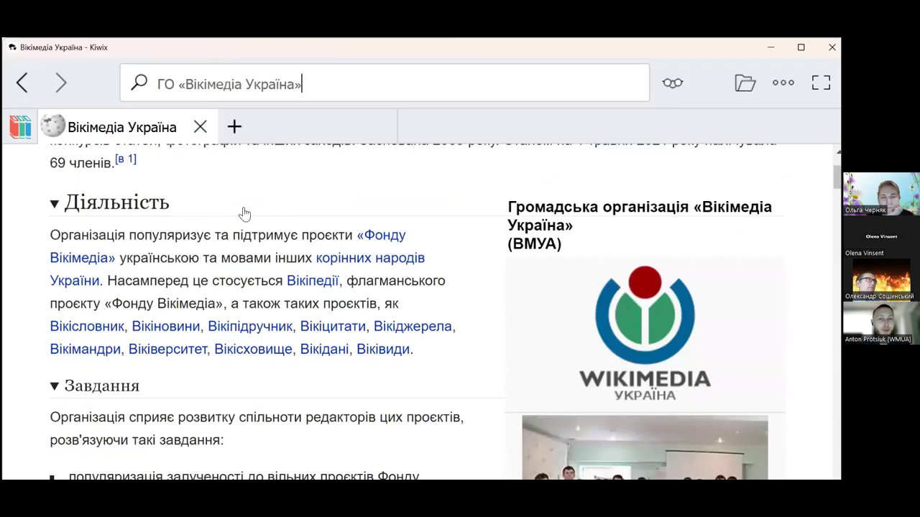
scroll(257, 215, "up", 3)
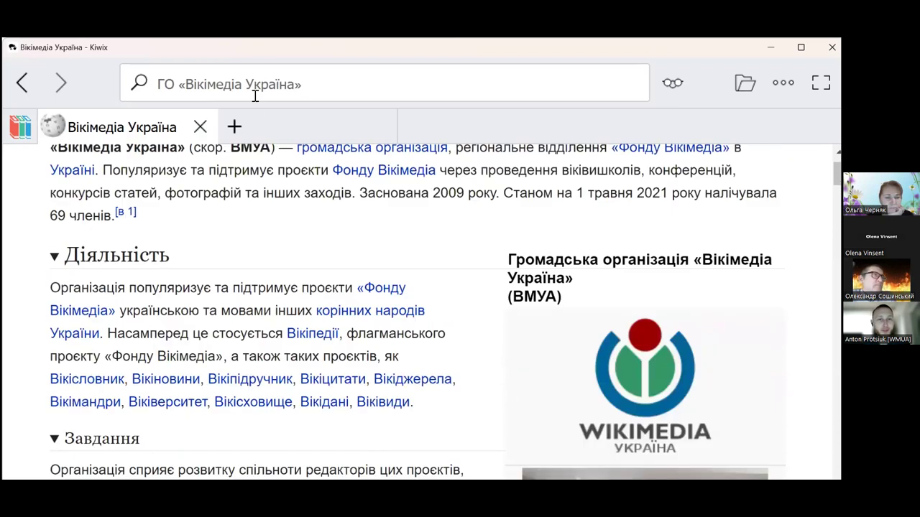
- Return to the Kiwix library of local Ukrainian files and expand the content type filter options
left_click(200, 126)
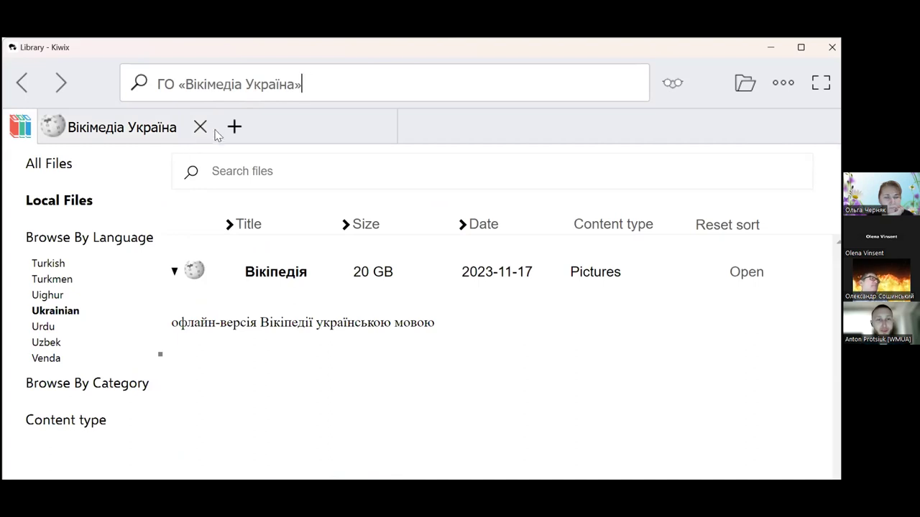
key("ctrl+shift+Left")
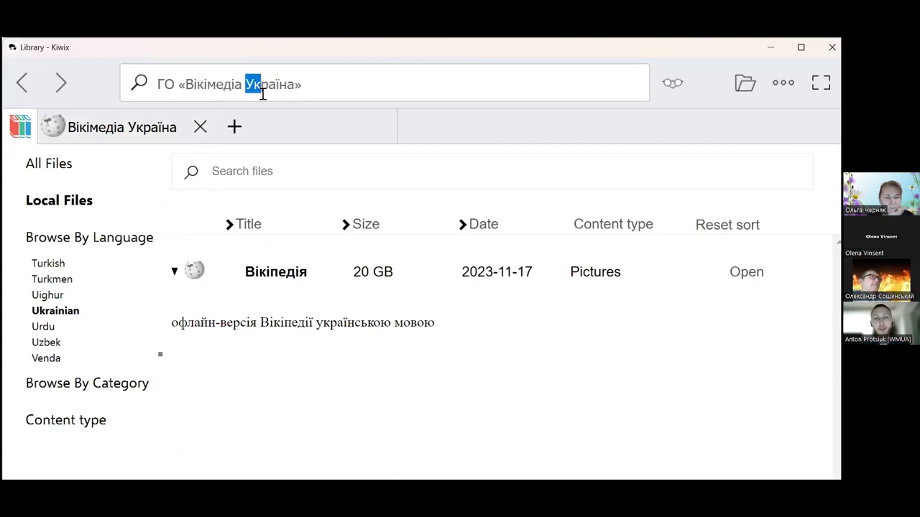
left_click(59, 422)
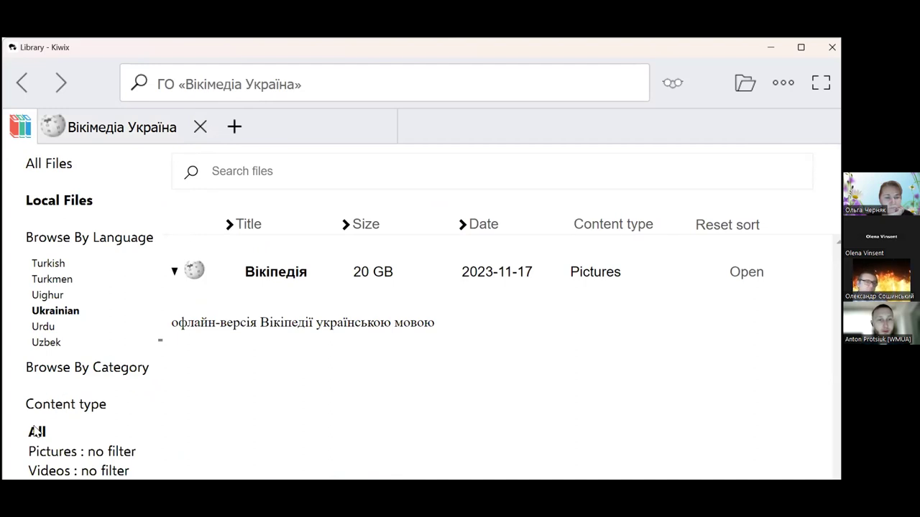
- Show all Ukrainian files instead of only local ones and compare the available Вікіпедія and Медична енциклопедія WikiMed versions
scroll(58, 288, "up", 10)
scroll(62, 268, "up", 3)
left_click(49, 165)
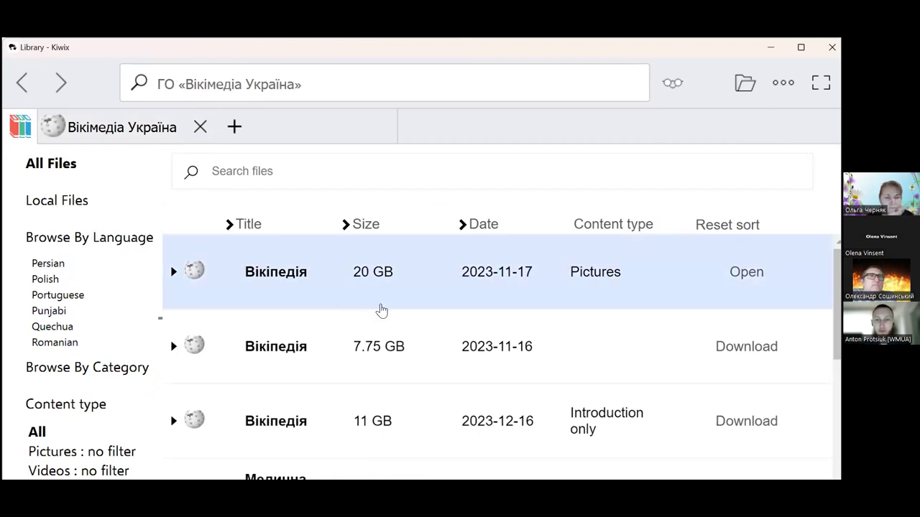
scroll(399, 362, "down", 1)
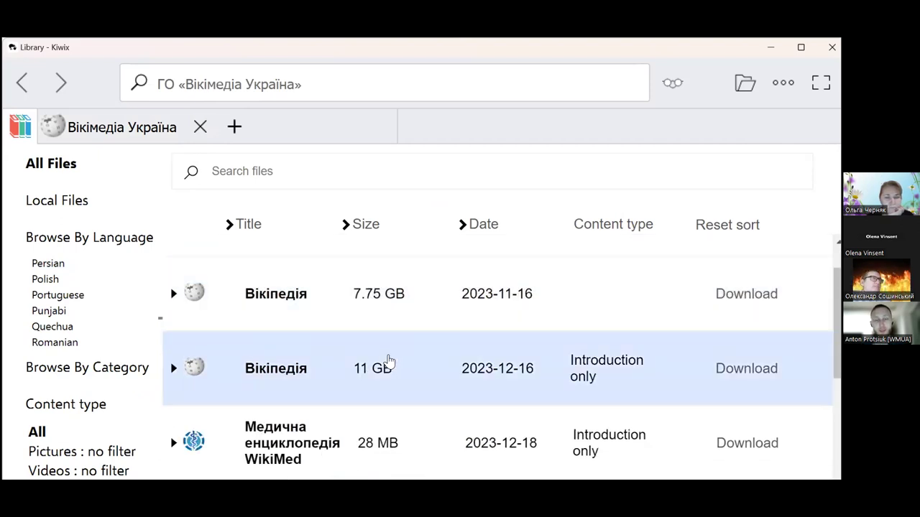
scroll(384, 355, "up", 1)
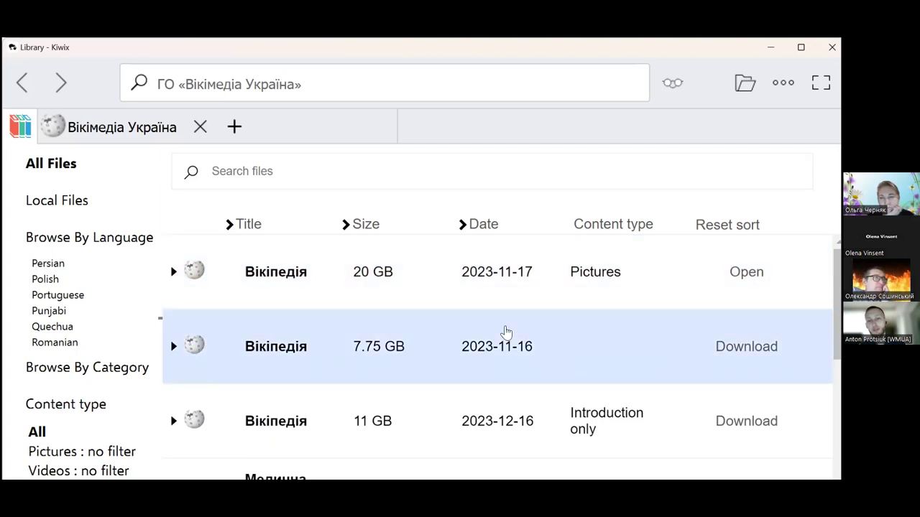
scroll(470, 352, "down", 1)
scroll(470, 352, "down", 1)
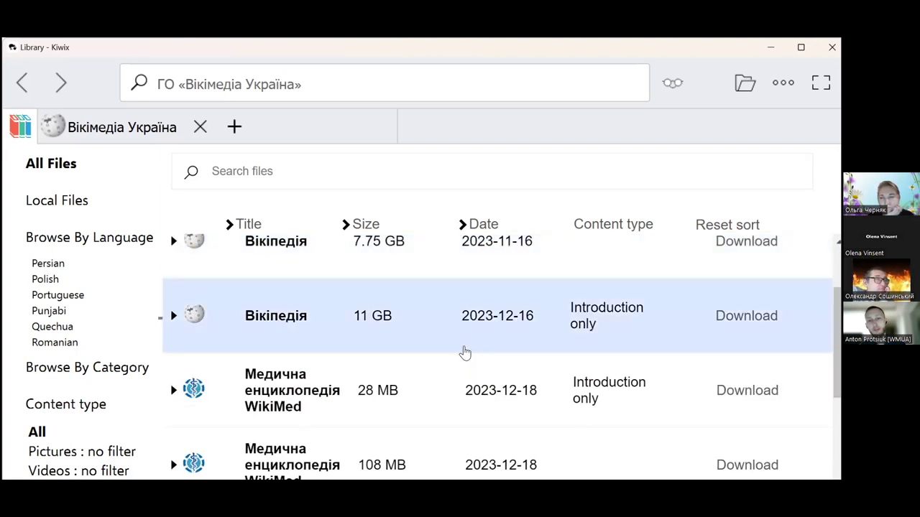
scroll(464, 351, "down", 1)
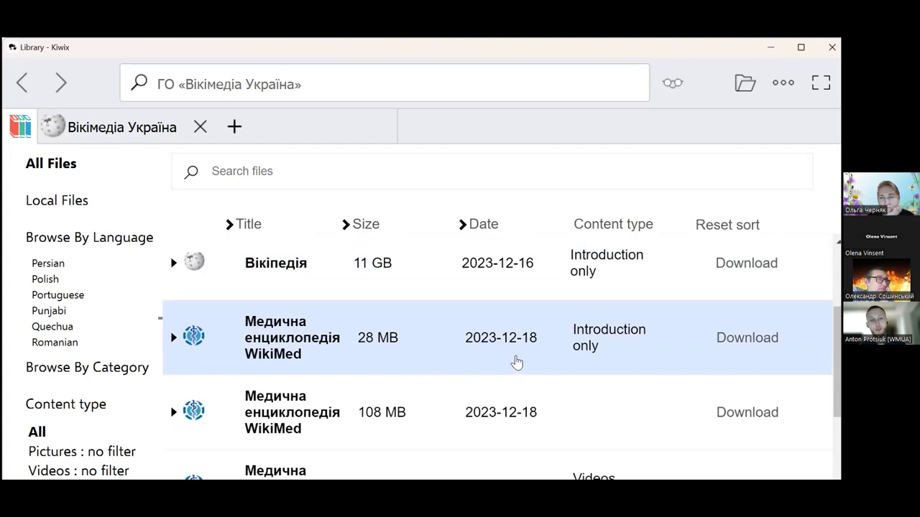